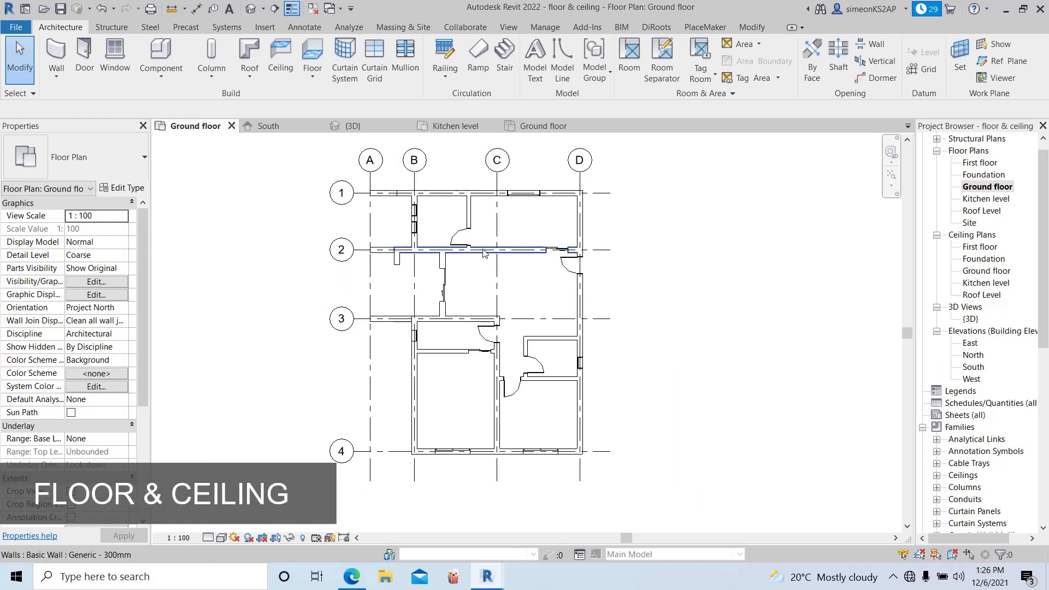
Step: Start an architectural floor sketch and, using Pick Lines, add the inner face of the grid 1 wall as a boundary line
mouse_move(506, 303)
middle_down()
mouse_move(506, 291)
mouse_move(499, 316)
middle_up()
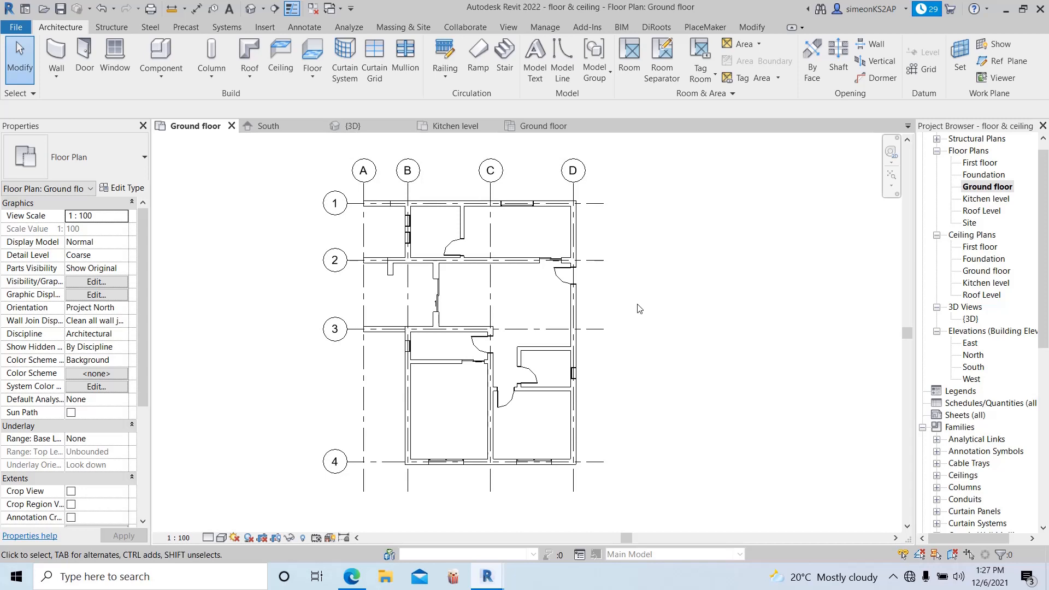
middle_drag(590, 313, 595, 307)
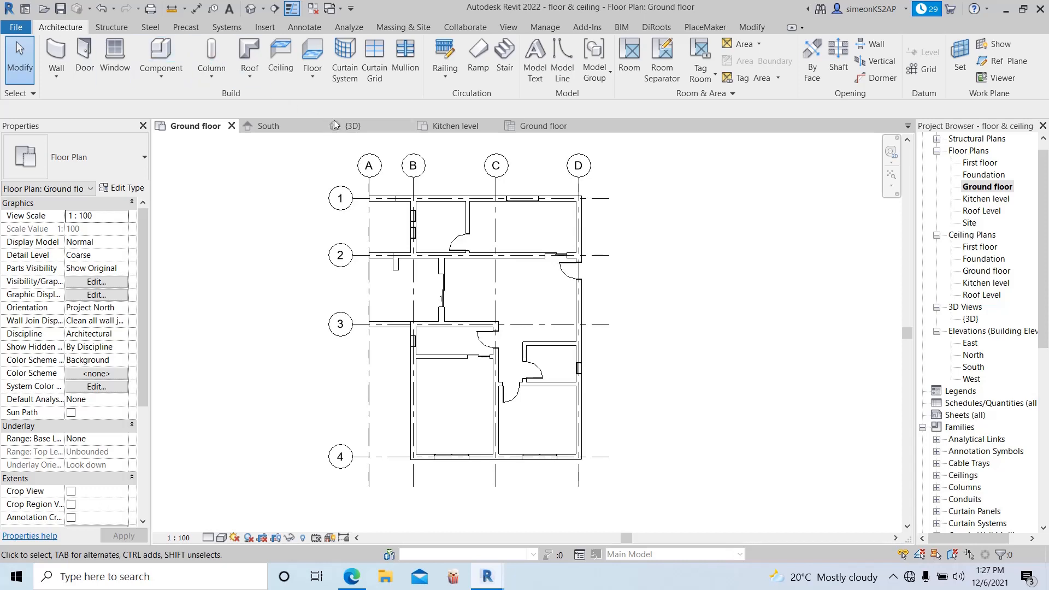
click(314, 81)
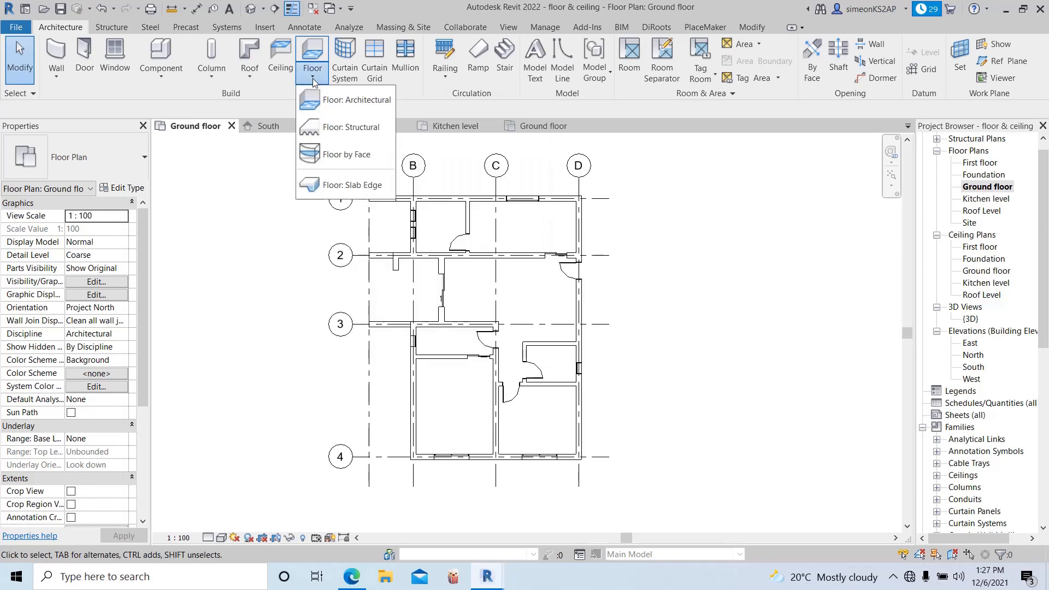
click(337, 100)
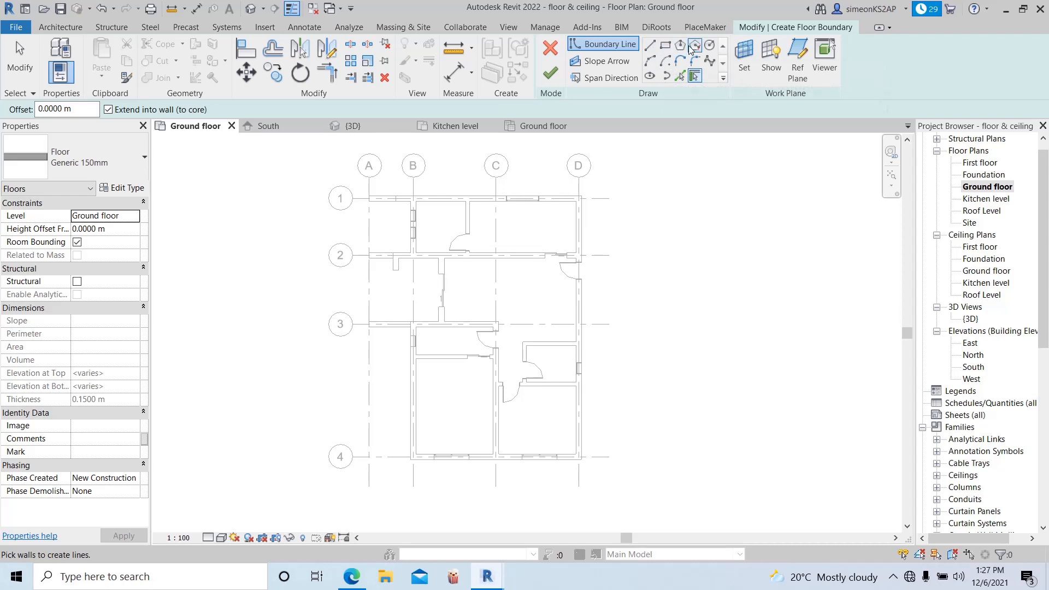
click(681, 77)
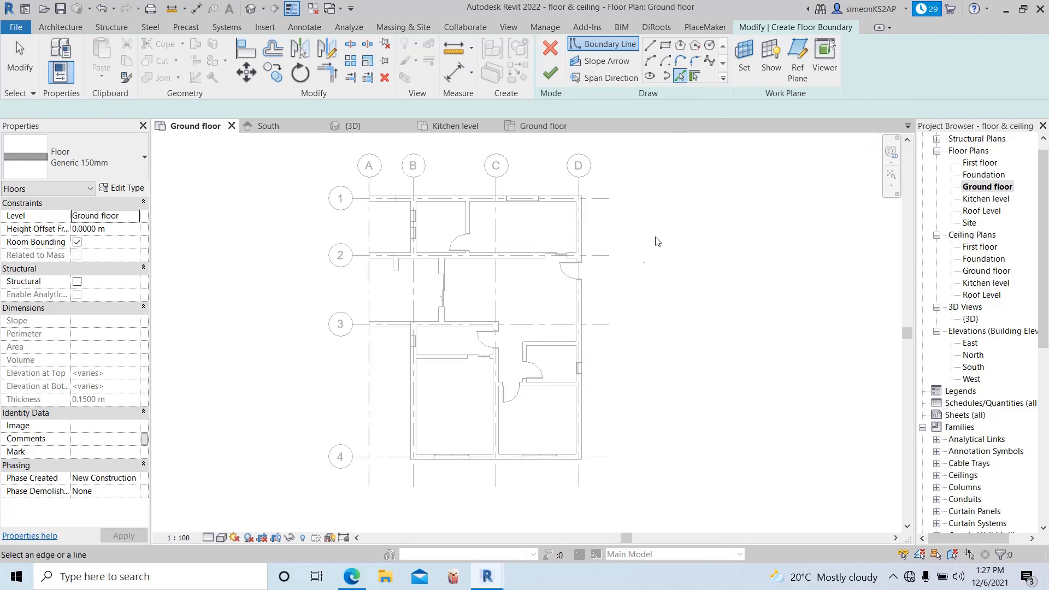
scroll(428, 204, up, 1)
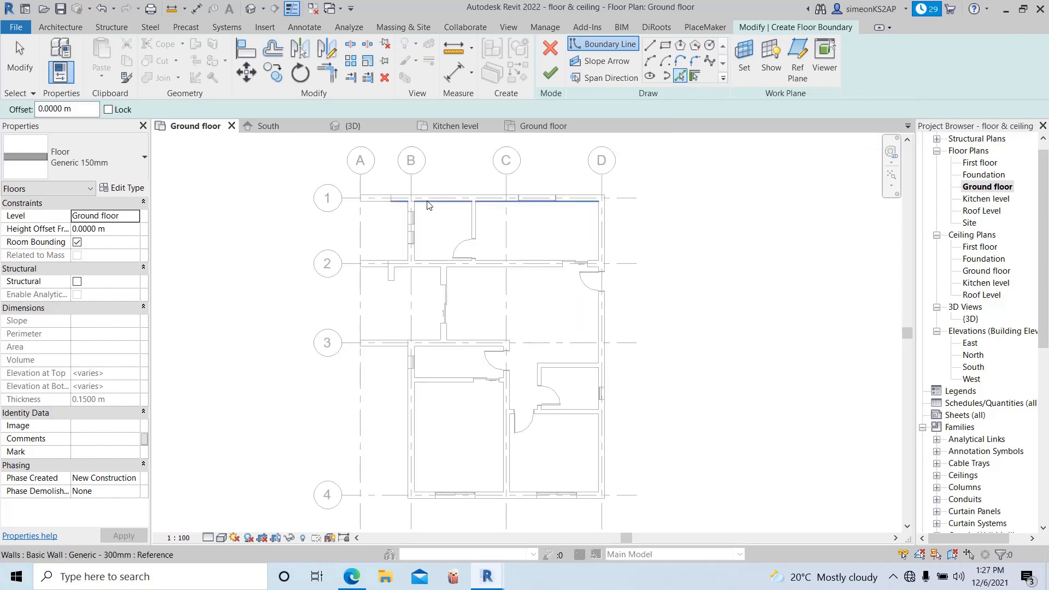
scroll(444, 227, up, 2)
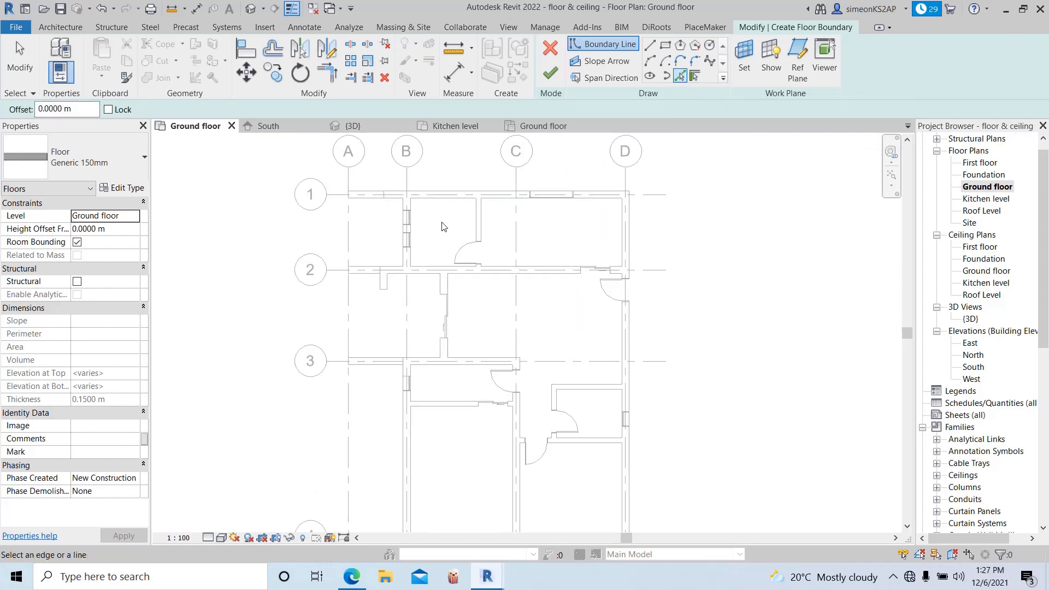
click(459, 188)
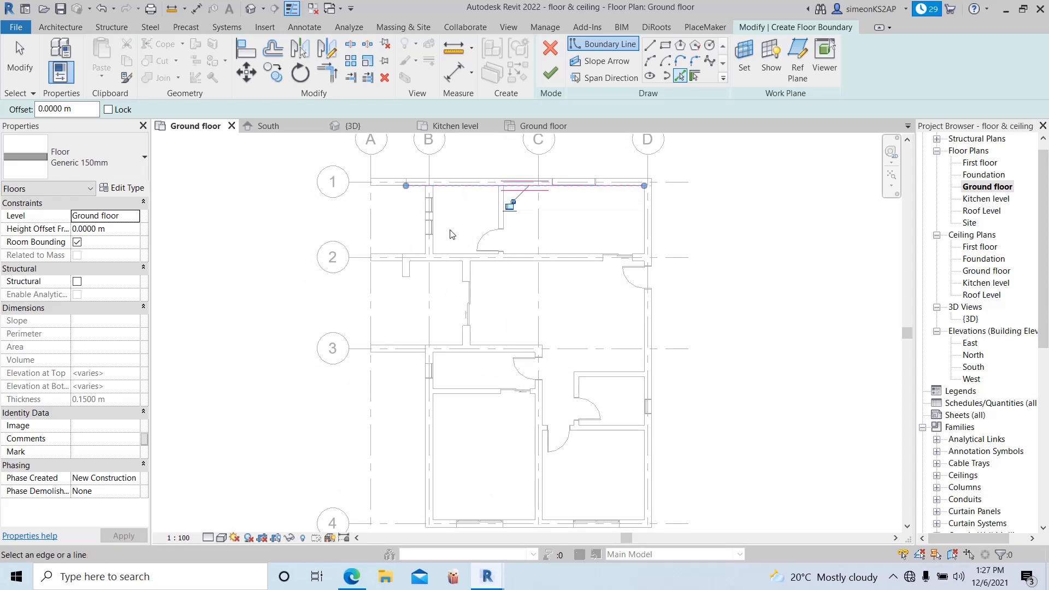
Step: Pick the inner faces of the exterior walls along grids D and 4 as floor boundary lines
scroll(465, 241, down, 1)
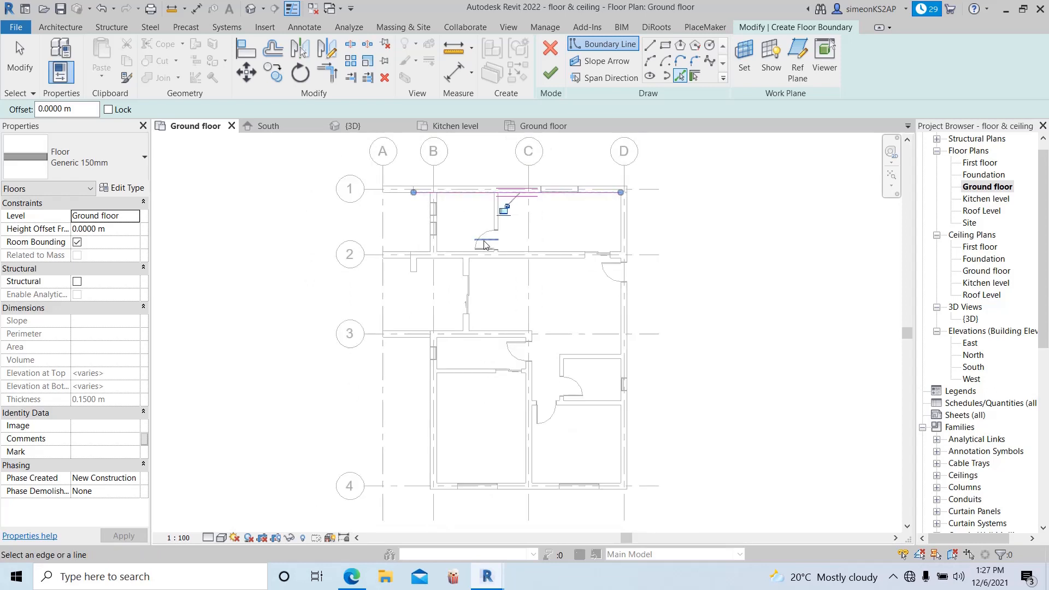
middle_drag(495, 243, 494, 211)
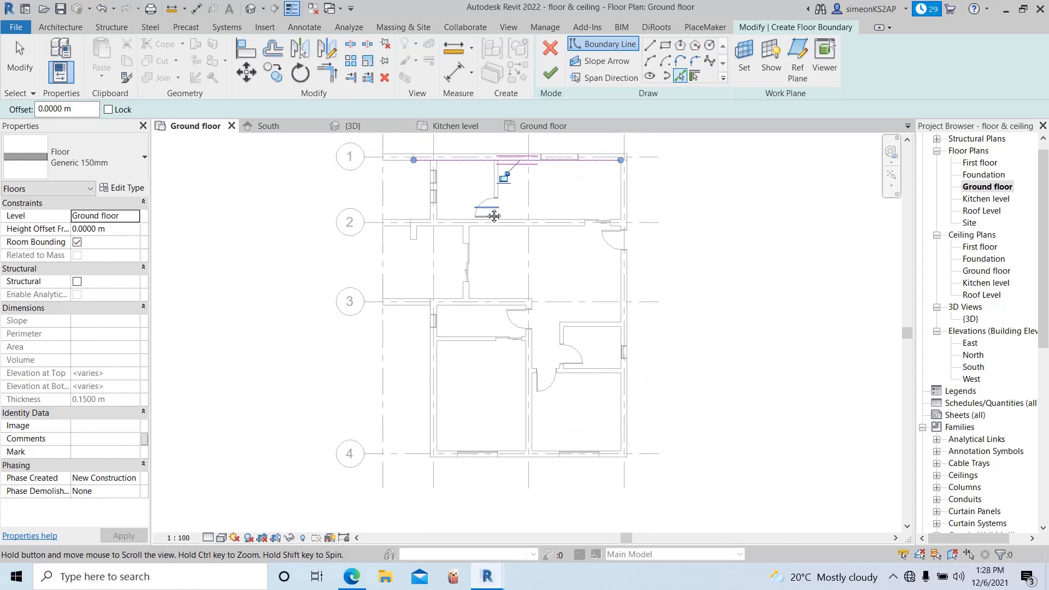
click(622, 197)
click(574, 450)
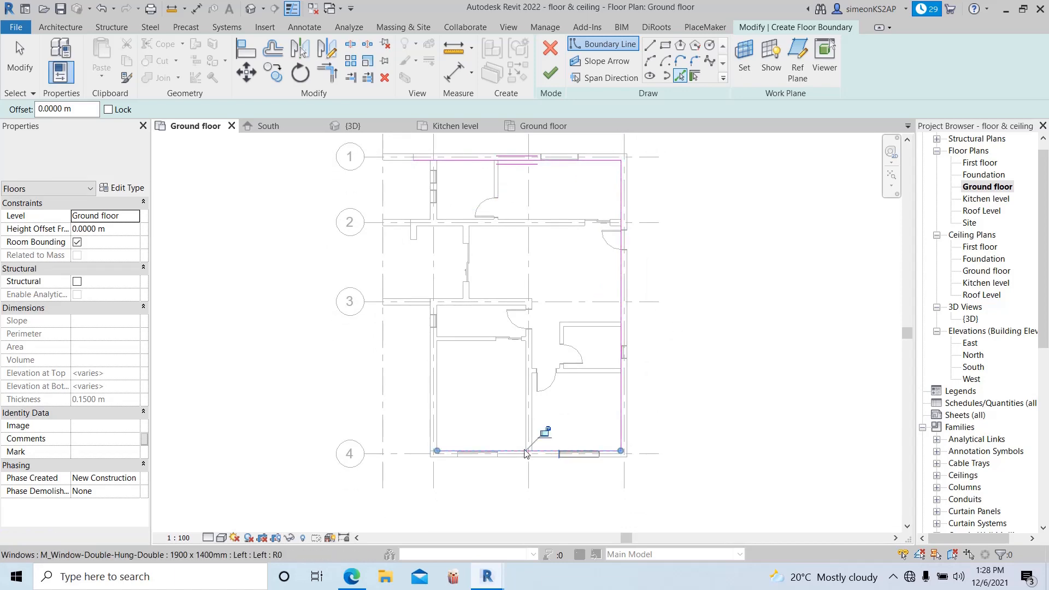
scroll(438, 399, up, 1)
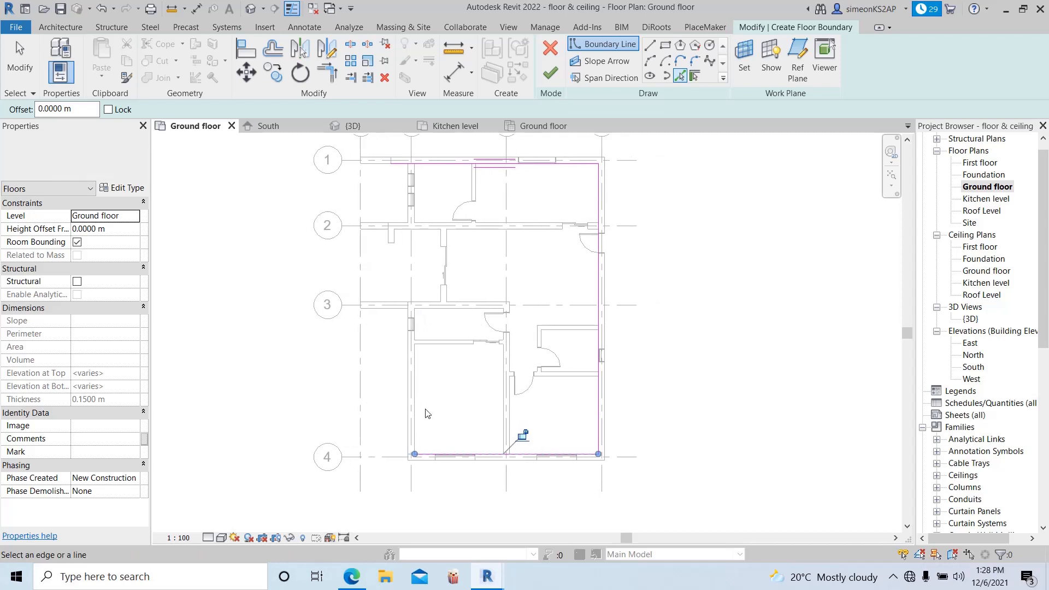
scroll(416, 435, up, 1)
middle_drag(431, 436, 468, 402)
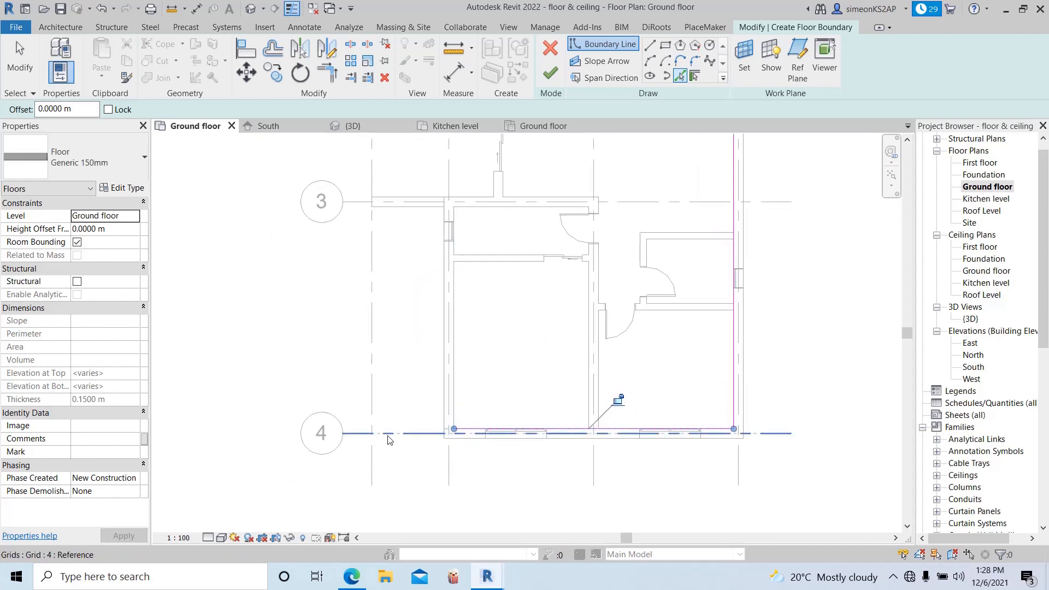
scroll(389, 395, down, 1)
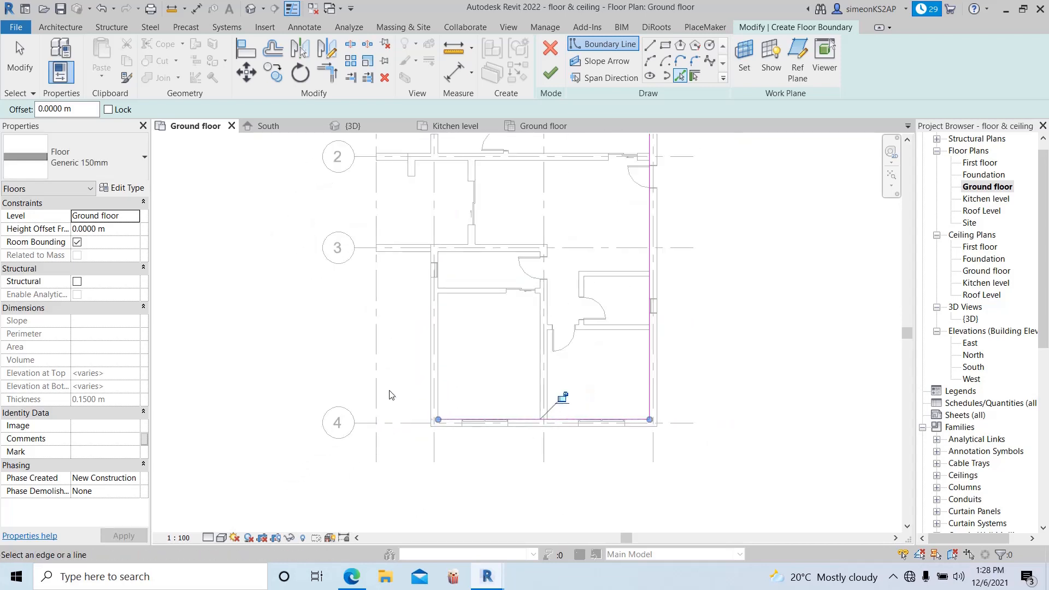
click(379, 376)
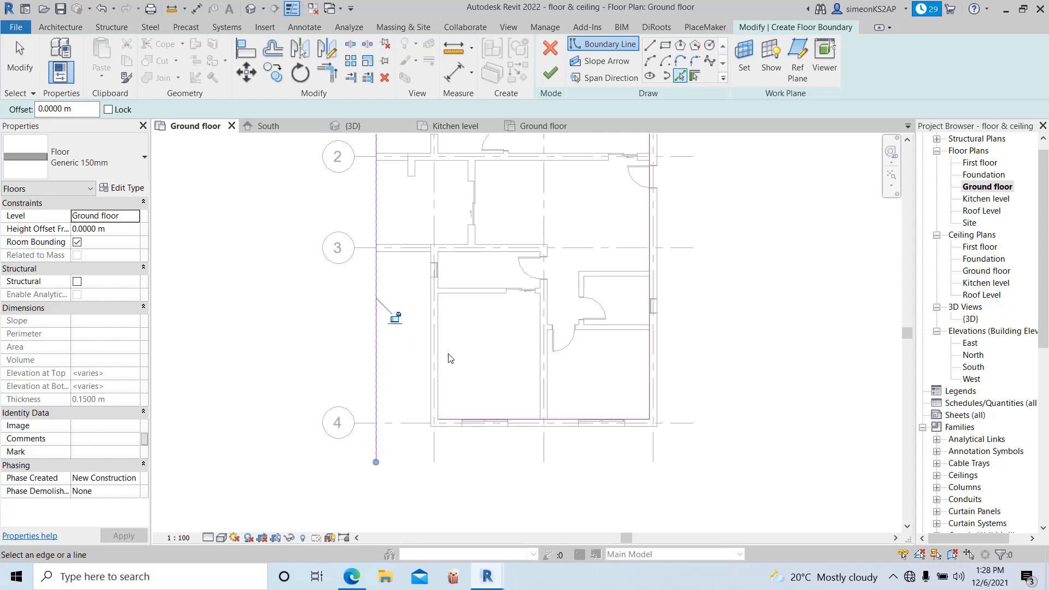
key(ctrl+z)
Step: Pick the inner face of the grid B wall between grids 3 and 4 and the upper face of the grid 3 wall as boundary lines
scroll(432, 365, up, 1)
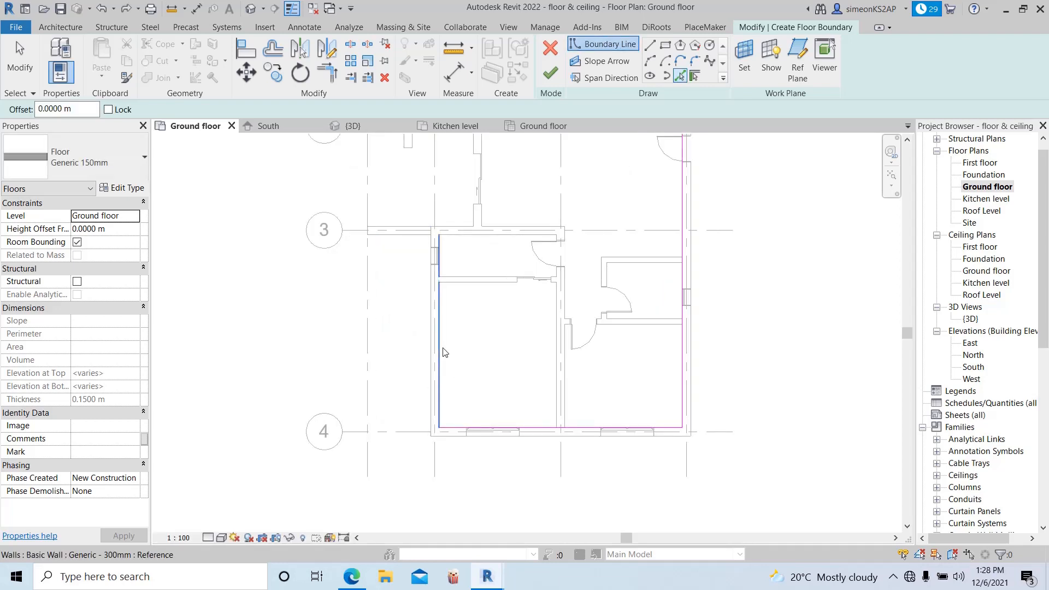
click(444, 353)
scroll(459, 341, down, 1)
middle_drag(462, 338, 464, 361)
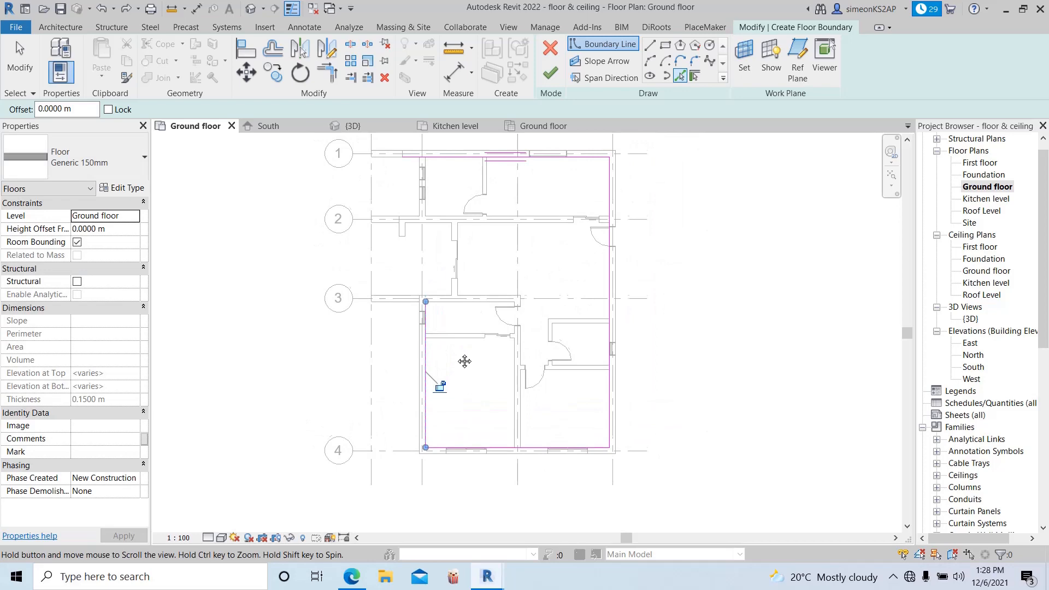
scroll(404, 297, up, 2)
click(408, 298)
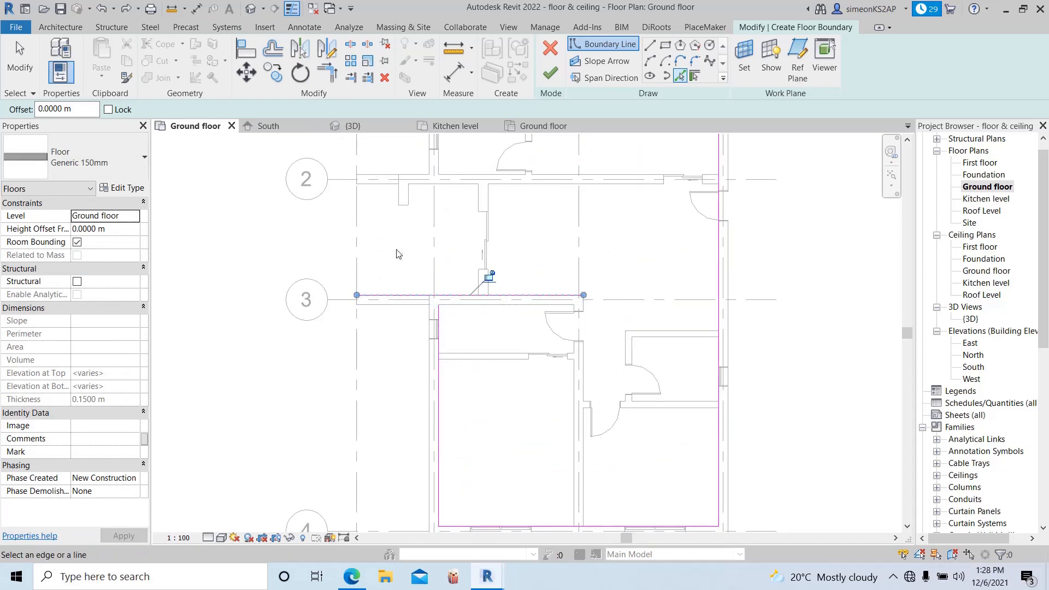
Step: Pick grid lines A and 2 and the outer face of the grid B wall between grids 1 and 2 as boundary lines
middle_drag(397, 254, 404, 305)
click(369, 293)
scroll(403, 293, down, 2)
scroll(383, 284, up, 3)
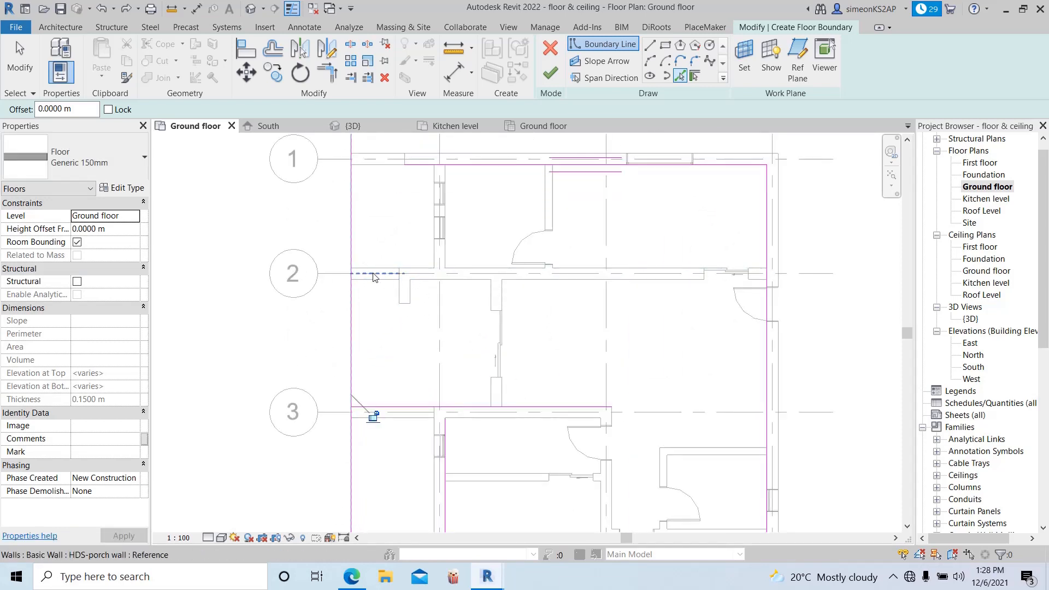
click(328, 274)
scroll(396, 333, down, 1)
scroll(426, 323, up, 2)
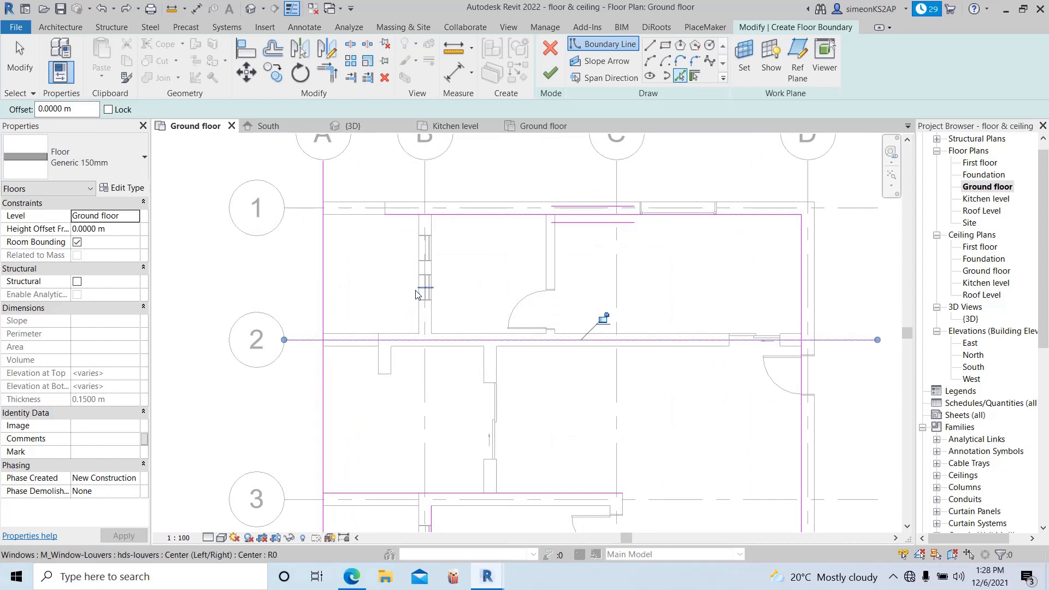
click(419, 320)
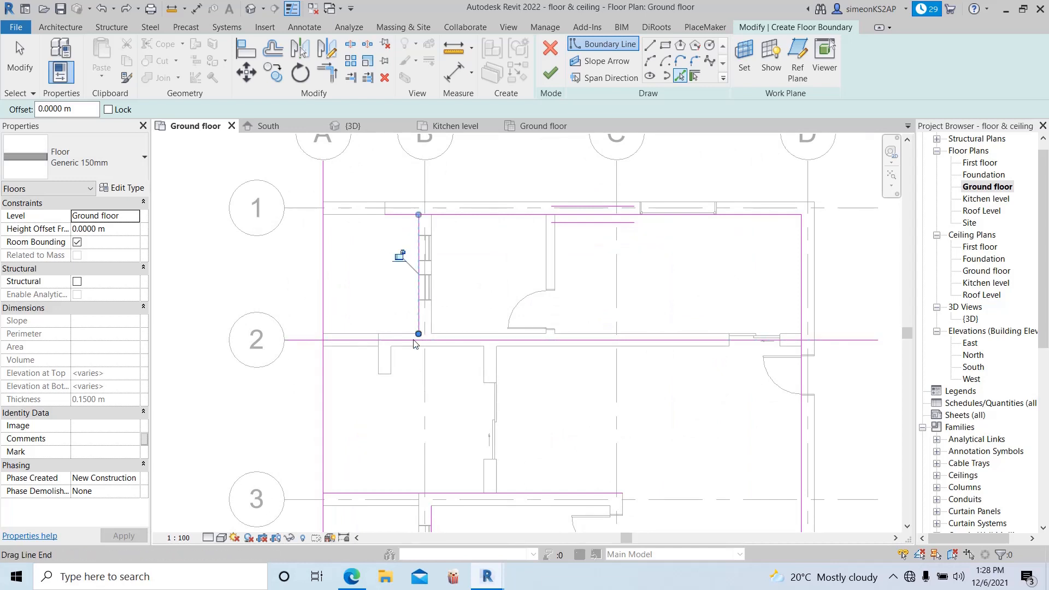
Step: Trim the boundary lines on grids A and 2 to a corner with Trim/Extend to Corner, keeping the part below grid 2
scroll(421, 339, down, 1)
middle_drag(434, 356, 439, 298)
scroll(401, 319, down, 2)
key(t)
key(r)
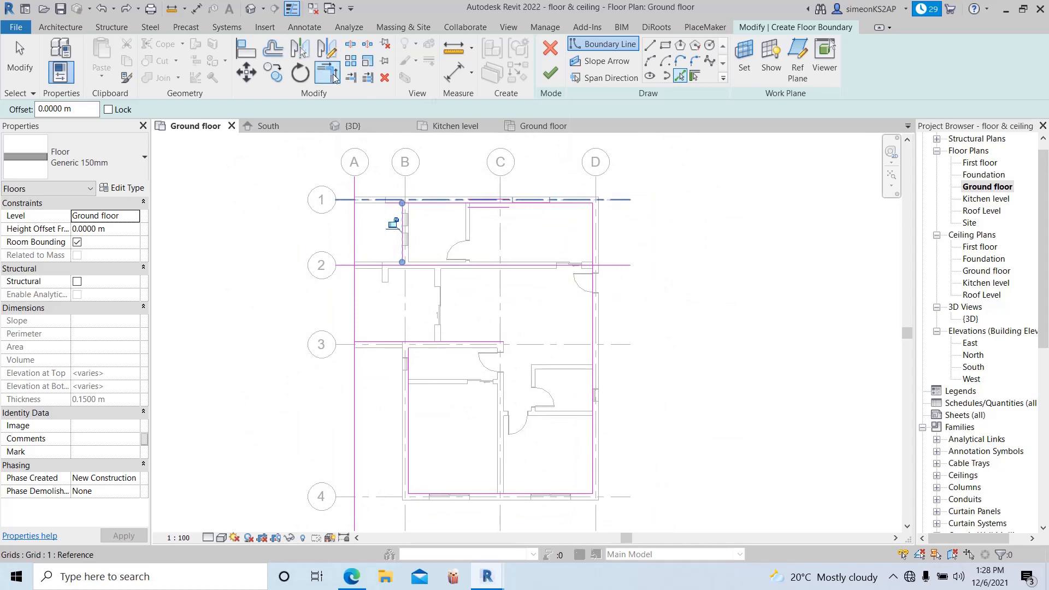
scroll(390, 263, up, 3)
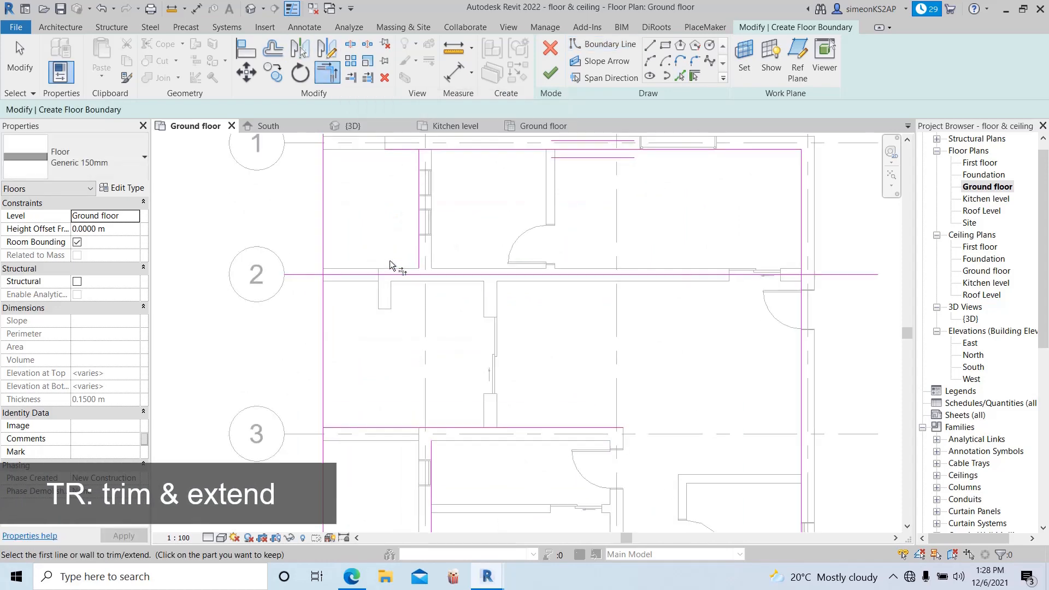
scroll(422, 273, down, 2)
mouse_move(427, 275)
middle_down()
mouse_move(419, 298)
mouse_move(425, 258)
middle_up()
scroll(401, 252, up, 1)
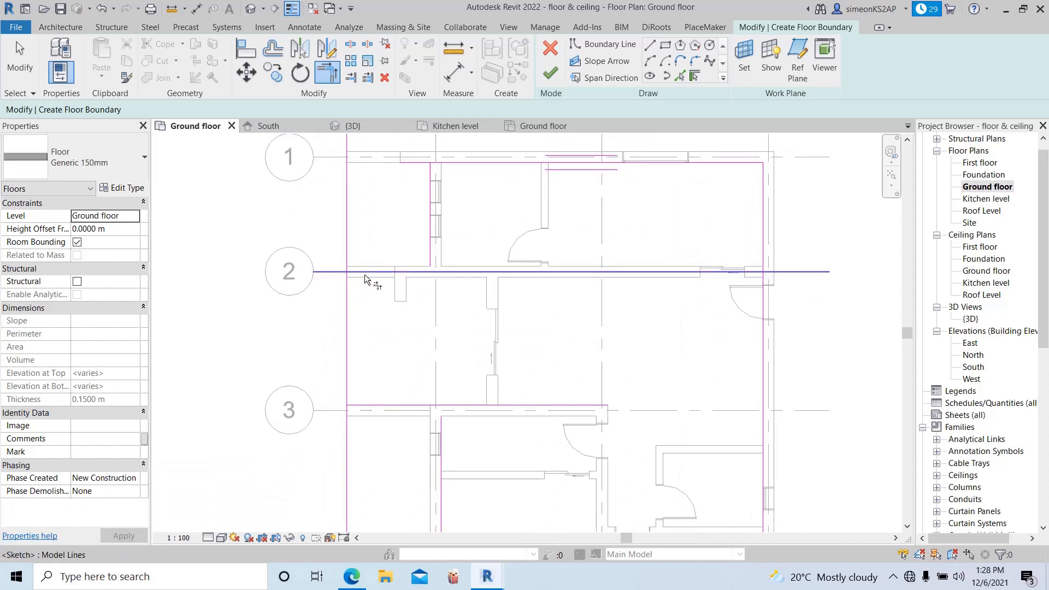
scroll(365, 276, up, 1)
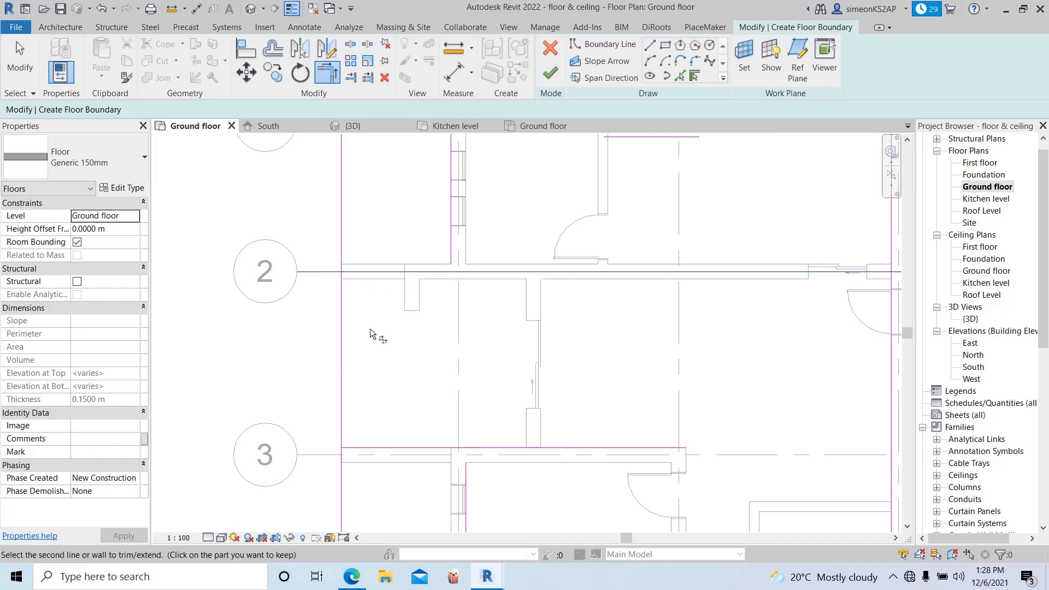
scroll(417, 312, down, 2)
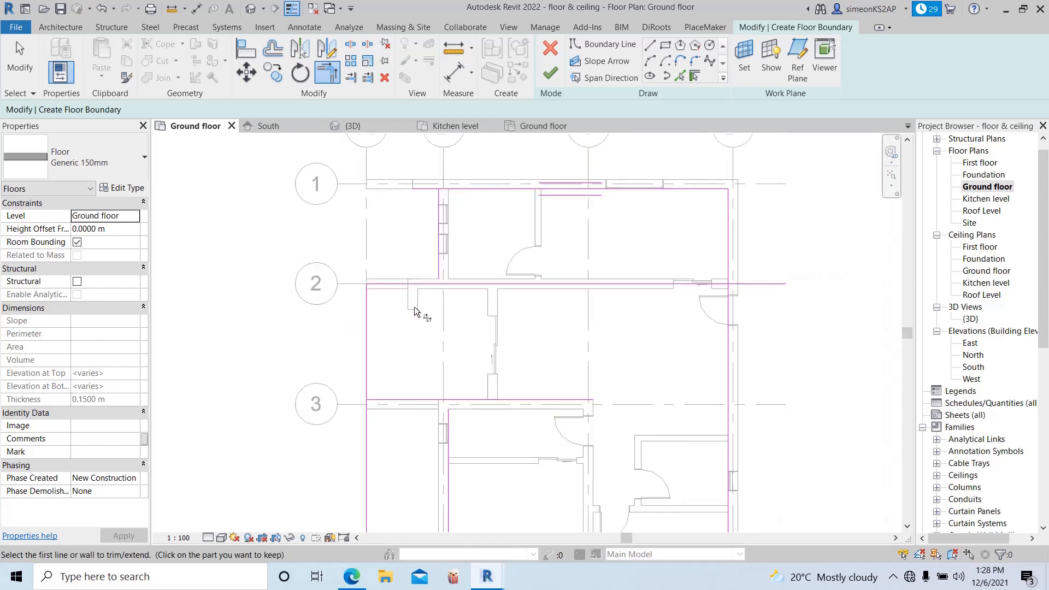
Step: Trim the grid 2 boundary line to a corner with the upper grid B wall line, keeping the part between grids A and B
scroll(432, 285, up, 1)
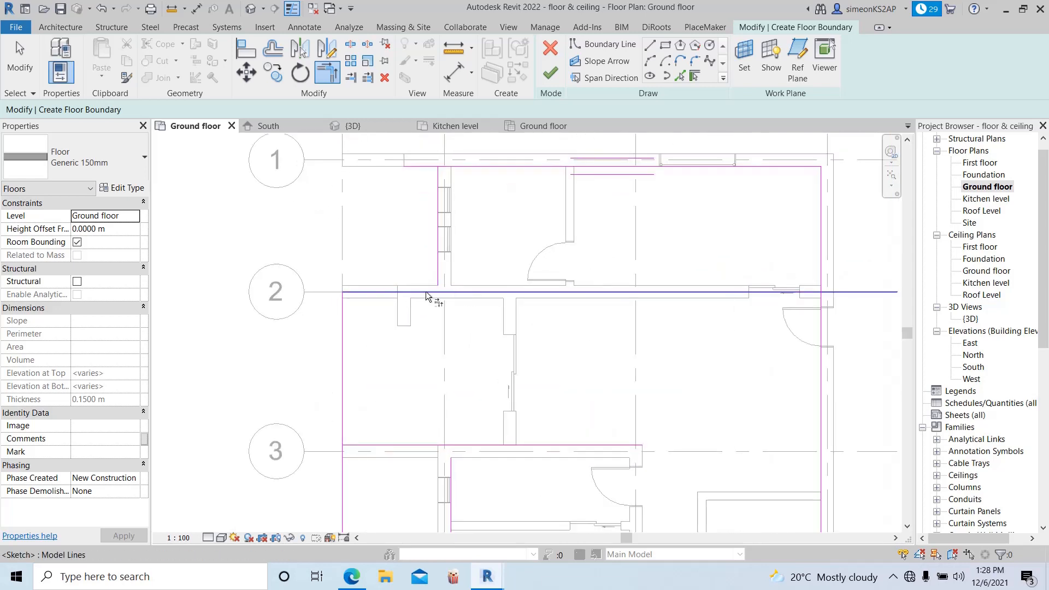
click(423, 291)
click(436, 267)
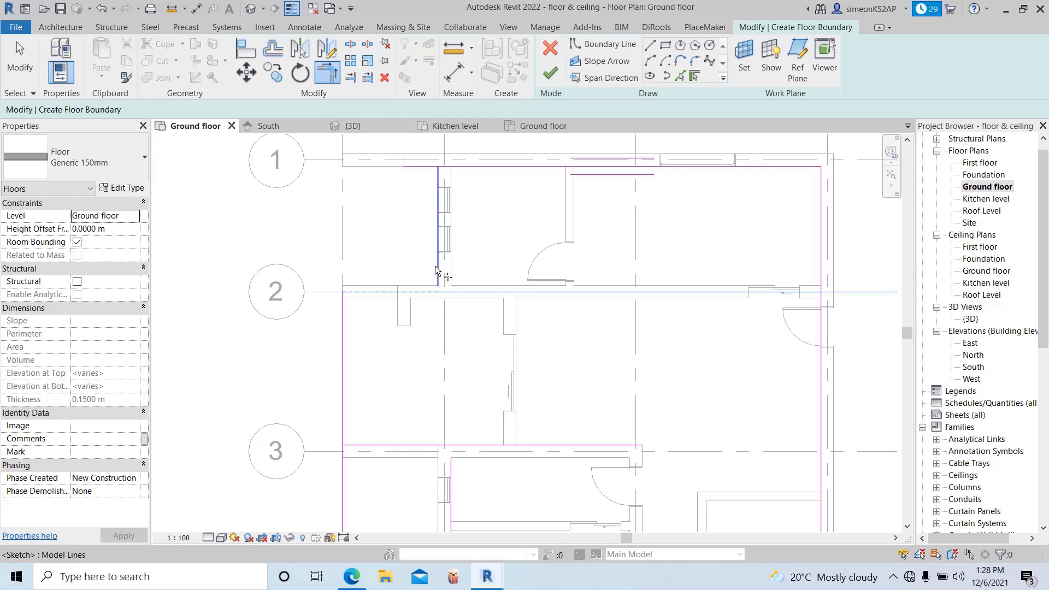
Step: Trim the grid 1 boundary line to a corner with the upper grid B wall line, keeping the part towards grid D
scroll(446, 283, down, 2)
scroll(395, 273, up, 3)
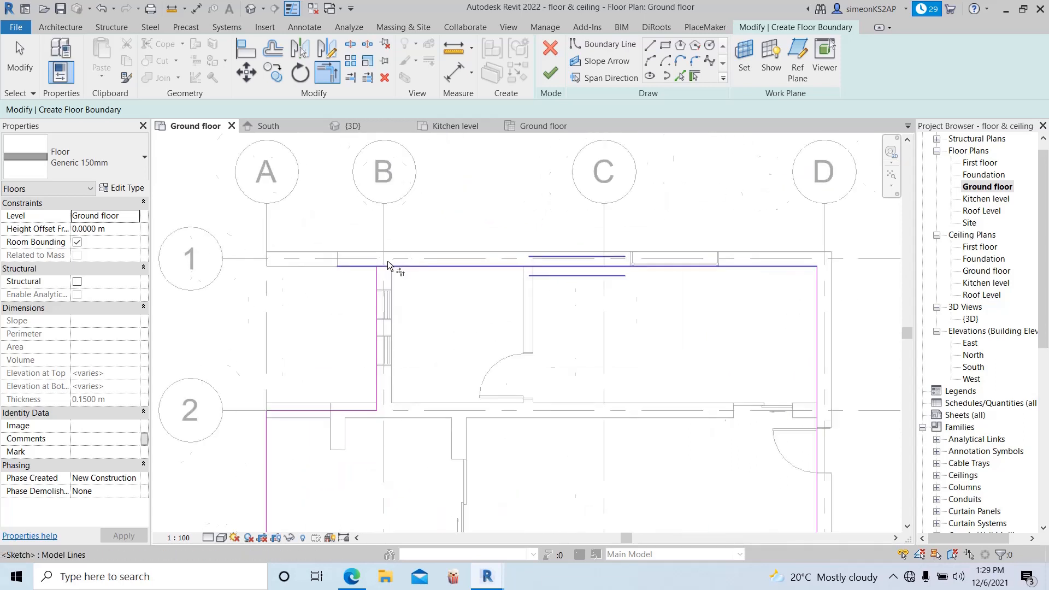
click(405, 268)
click(375, 282)
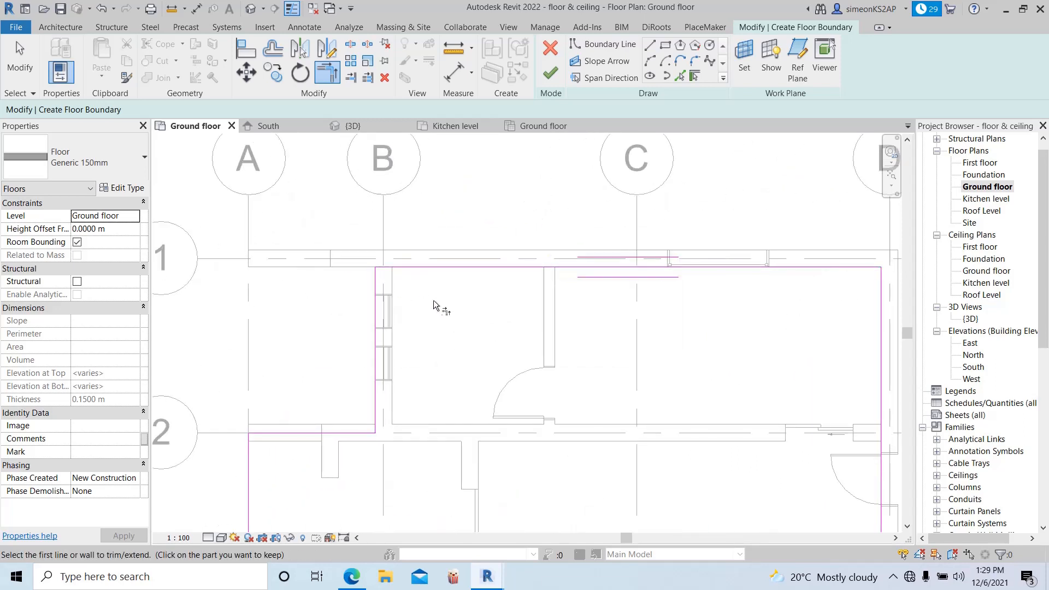
Step: Trim and extend the lower grid B wall line and the grid 3 boundary line to a corner, keeping the part towards grid A
scroll(445, 354, down, 2)
scroll(446, 354, down, 3)
scroll(440, 323, up, 3)
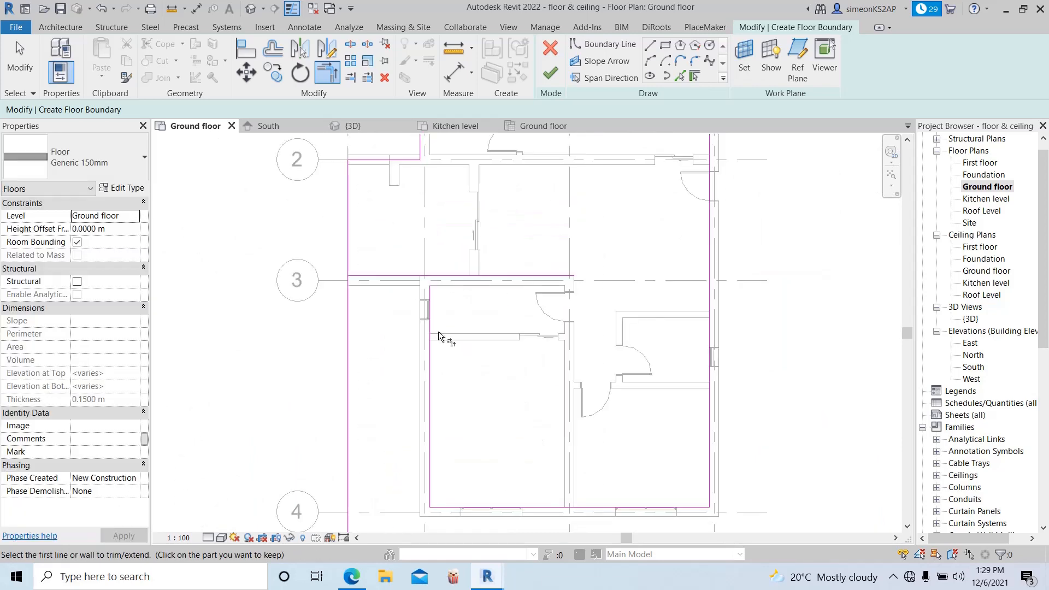
click(430, 323)
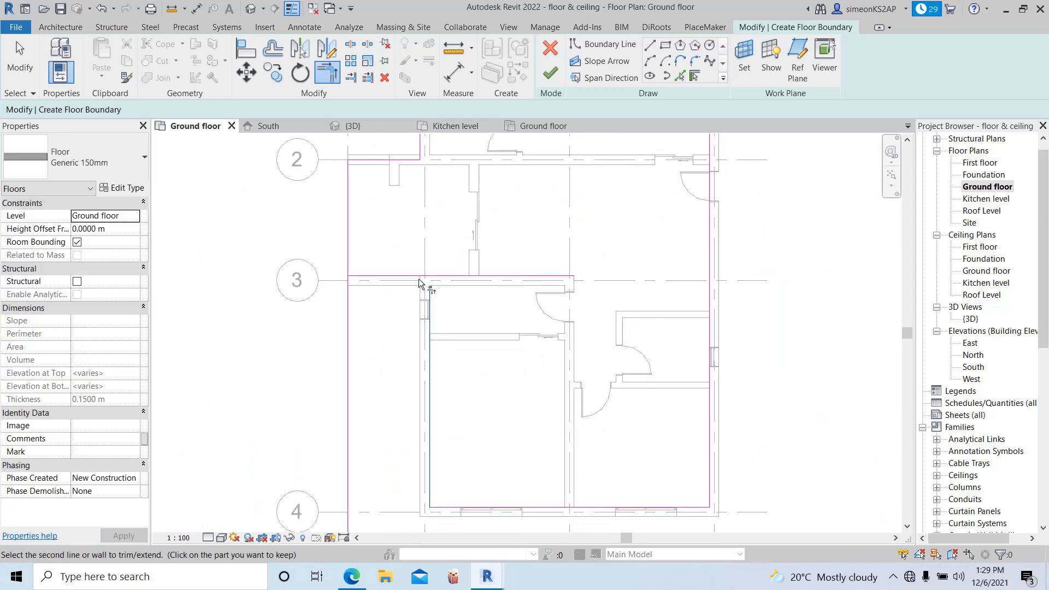
click(414, 278)
Step: Trim the grid 3 and grid A boundary lines to a corner, removing the part of the grid A line below grid 3
scroll(437, 307, down, 3)
scroll(402, 257, up, 1)
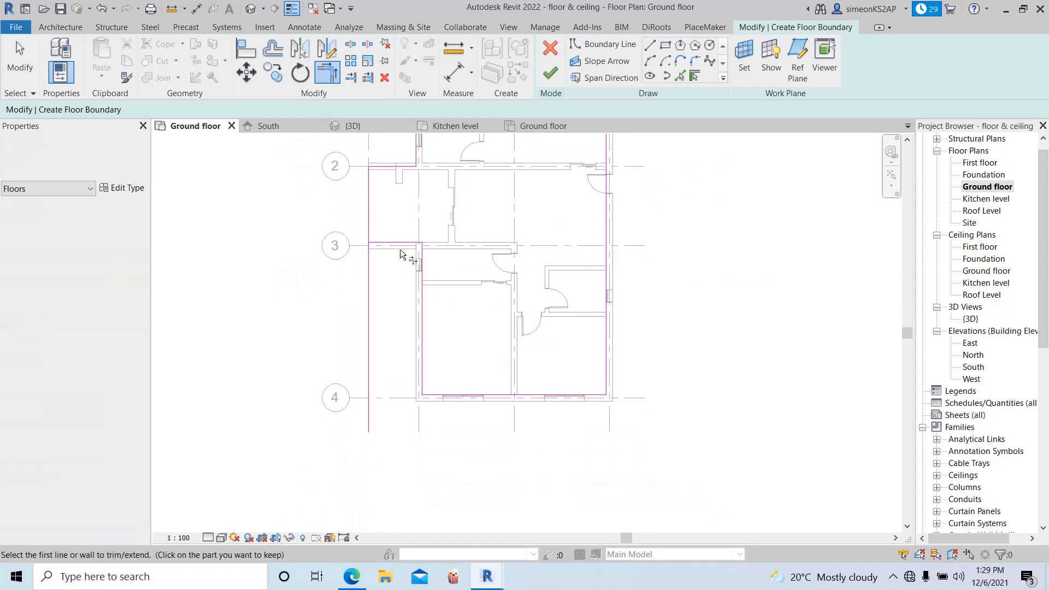
click(389, 243)
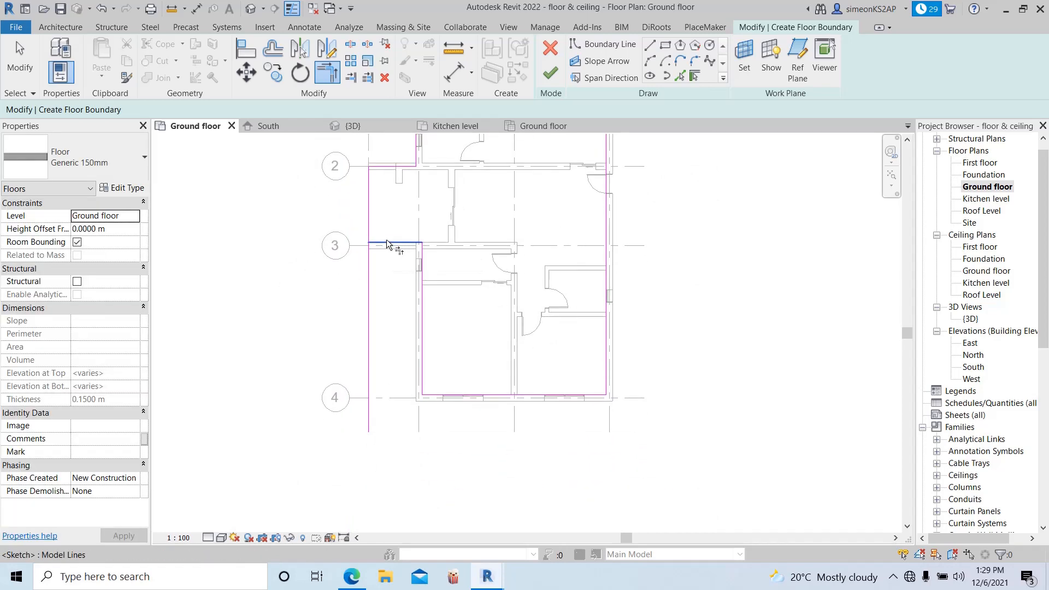
click(370, 239)
scroll(469, 377, down, 2)
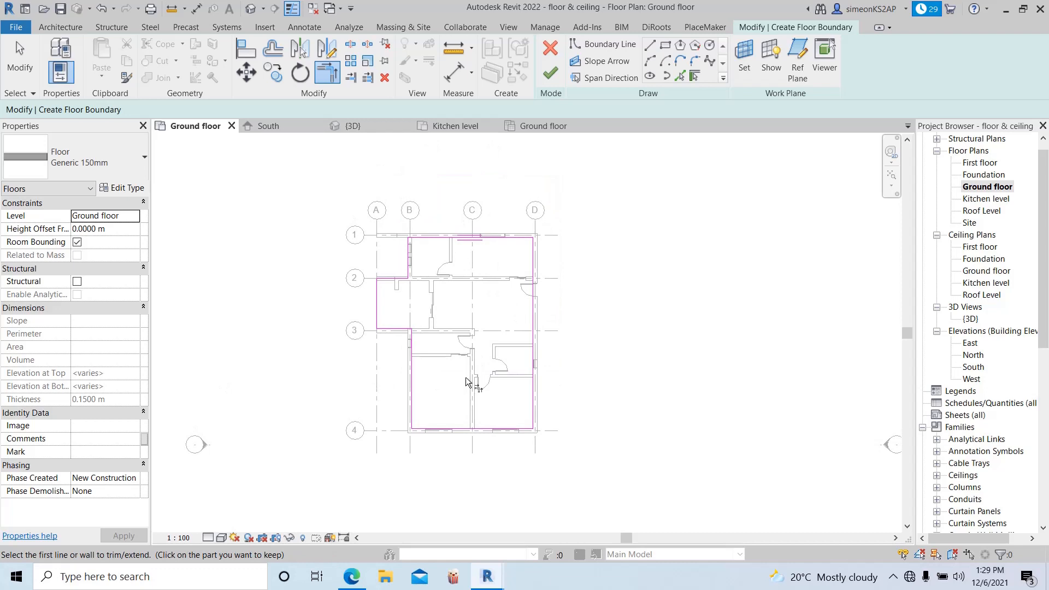
Step: Finish the boundary sketch to create the Generic 150mm floor on the ground floor level
scroll(456, 382, up, 2)
middle_drag(440, 382, 445, 366)
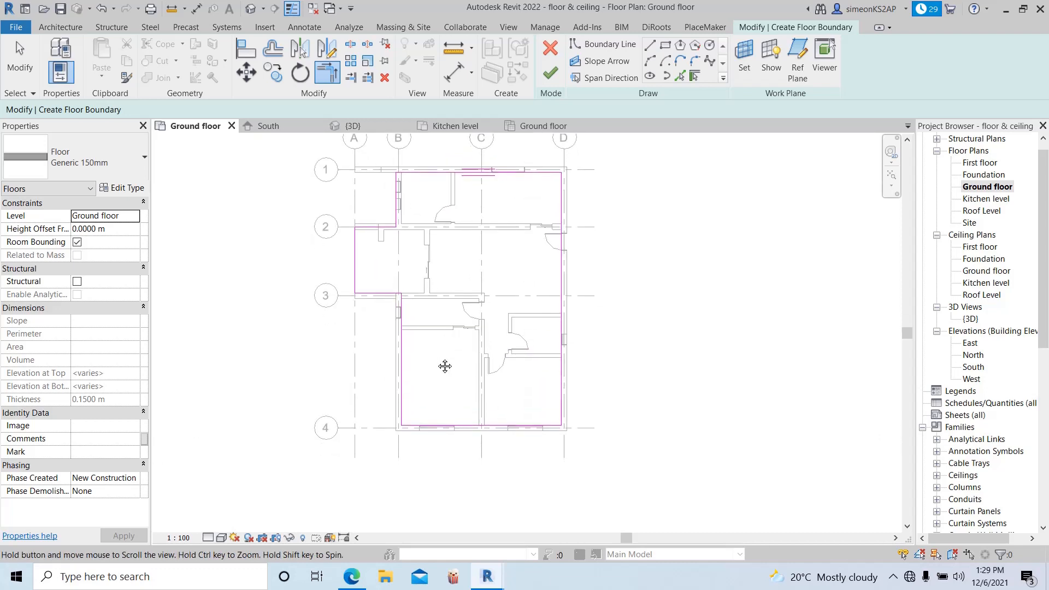
scroll(480, 277, down, 1)
middle_drag(499, 248, 507, 288)
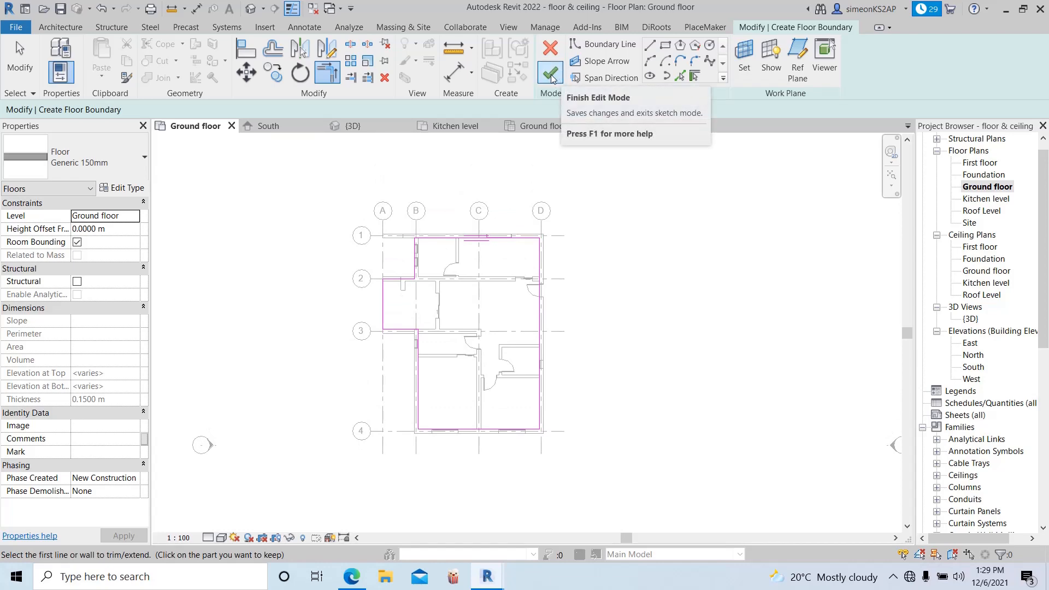
click(552, 78)
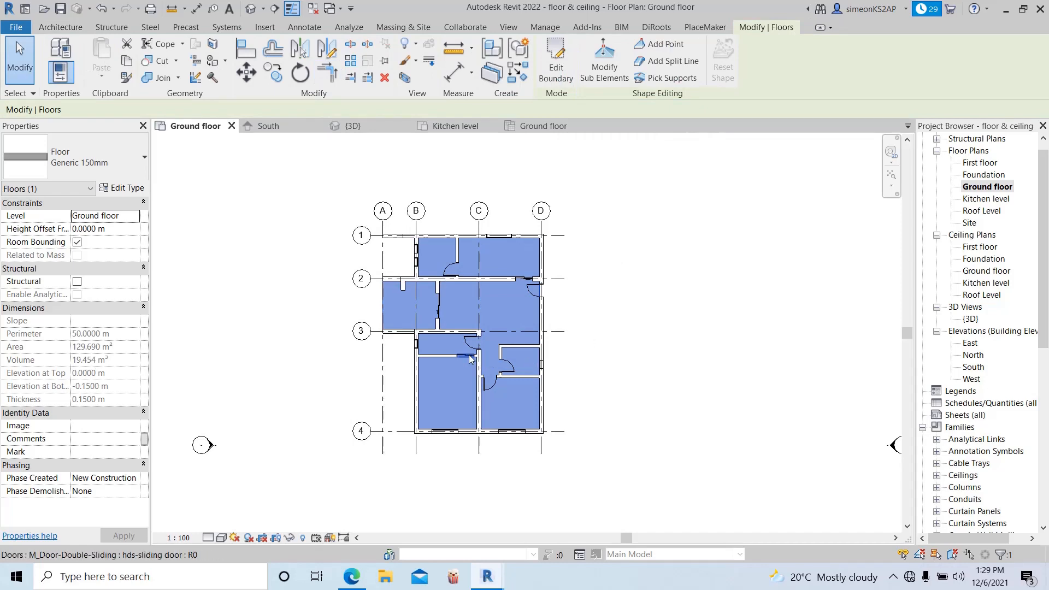
Step: Inspect the new floor in the 3D view, checking the porch and its edges along the exterior walls
middle_drag(443, 306, 477, 310)
scroll(466, 285, up, 1)
scroll(529, 301, down, 2)
scroll(454, 262, down, 2)
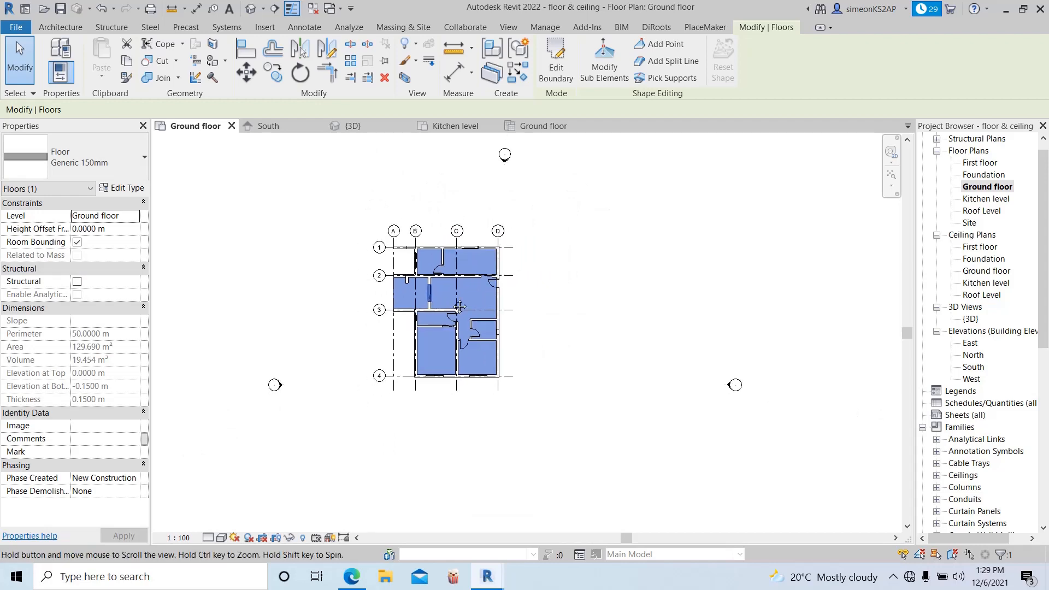
middle_drag(454, 263, 490, 270)
click(367, 129)
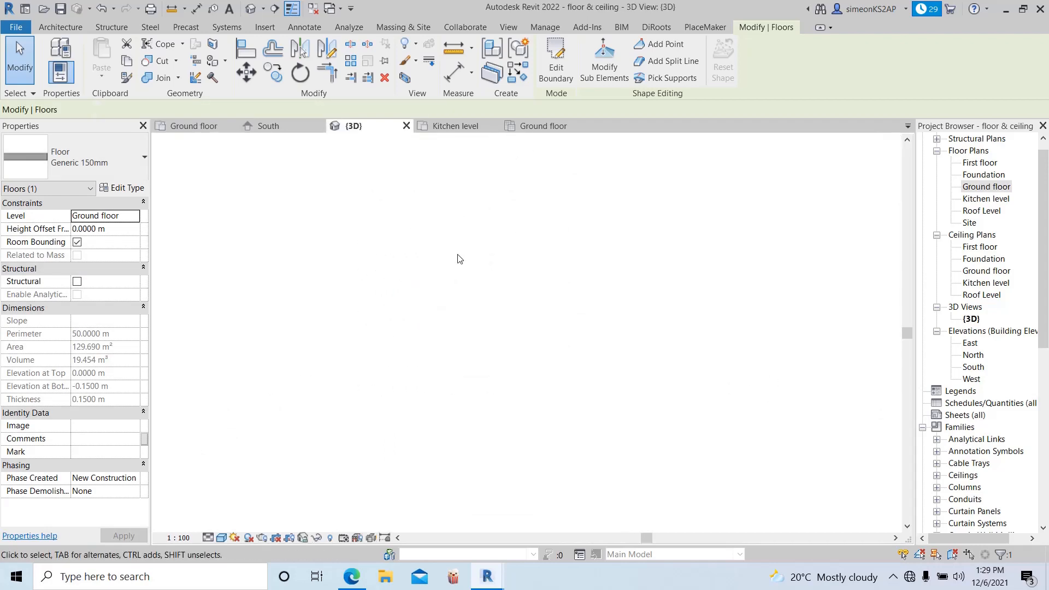
scroll(683, 401, up, 3)
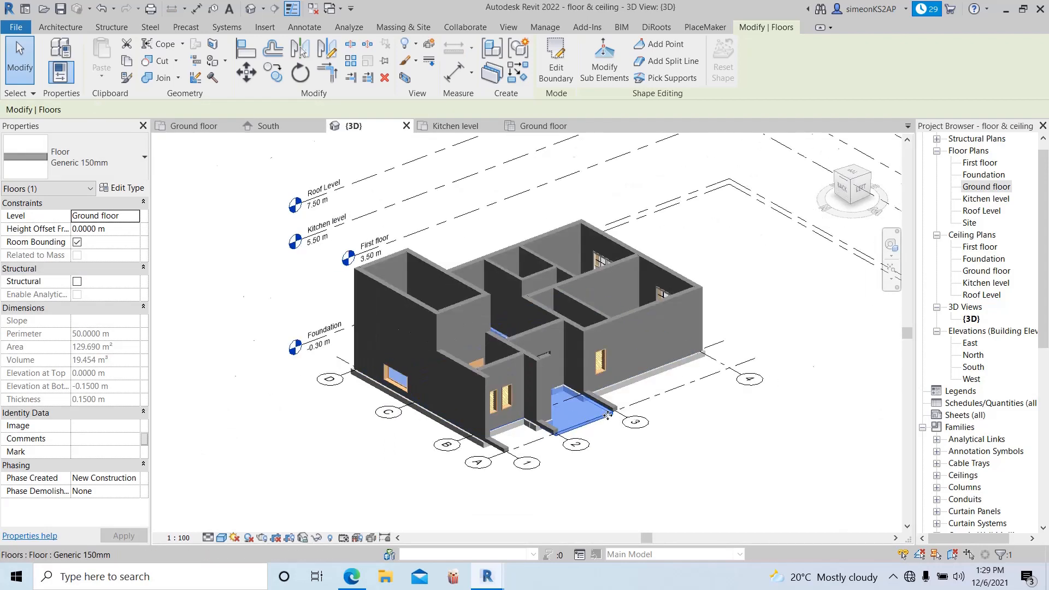
shift+middle_drag(731, 386, 599, 392)
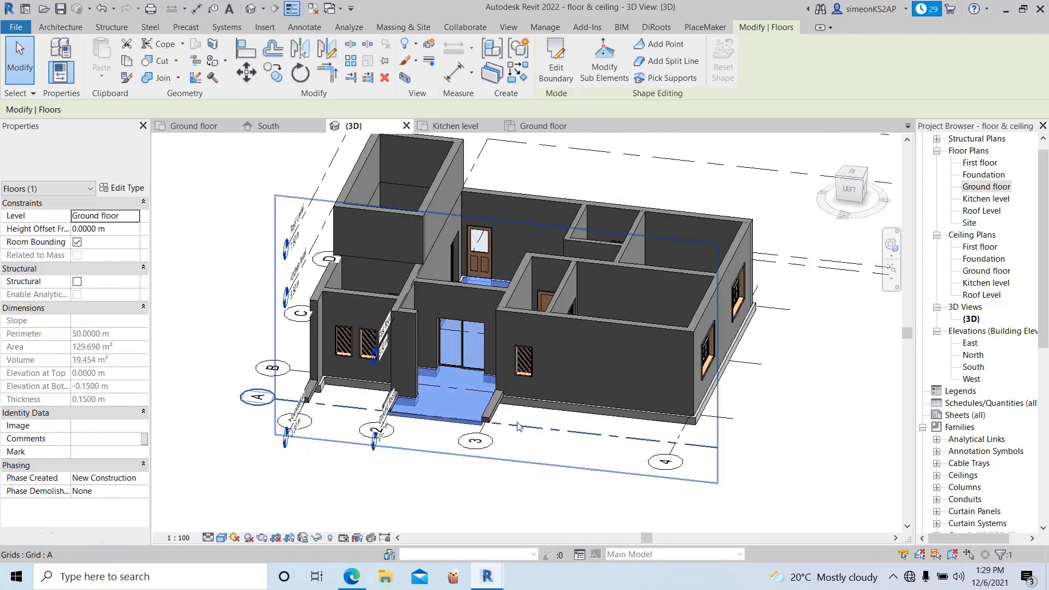
click(810, 417)
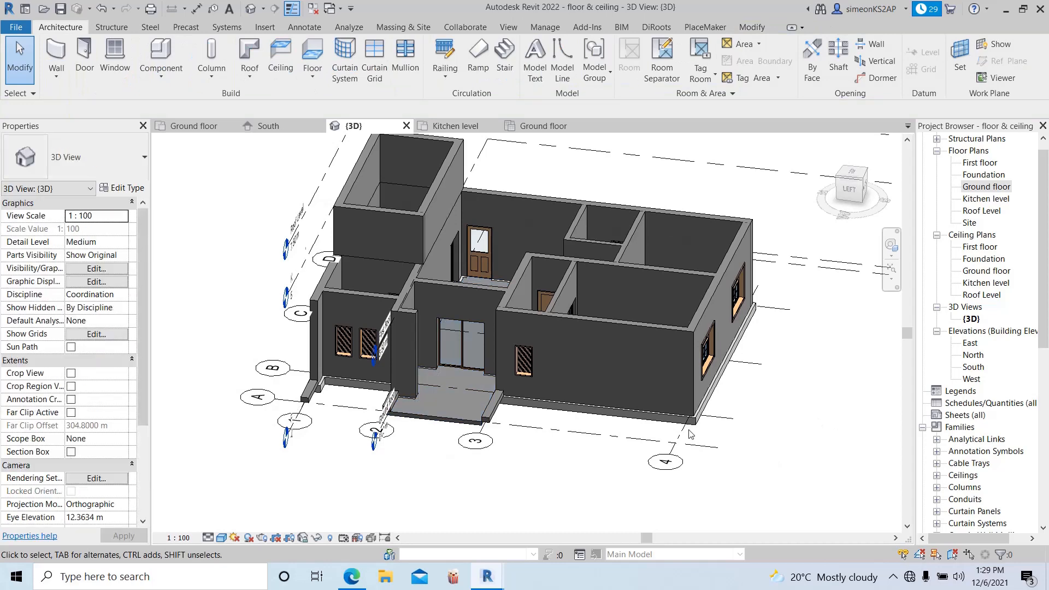
shift+middle_drag(492, 432, 456, 458)
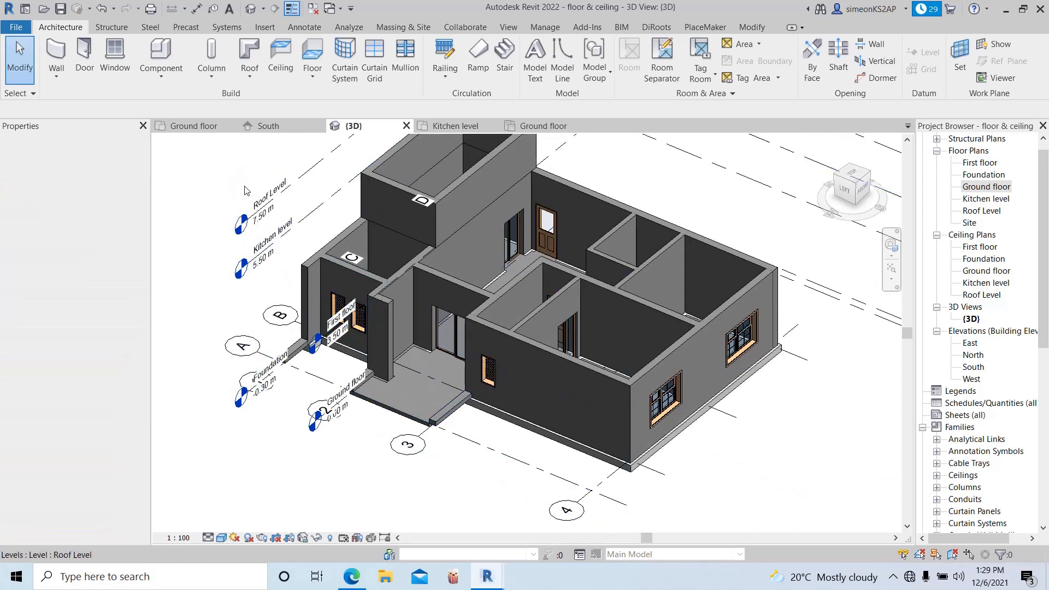
Step: Return to the ground floor plan, select the floor and open its boundary for editing
click(196, 130)
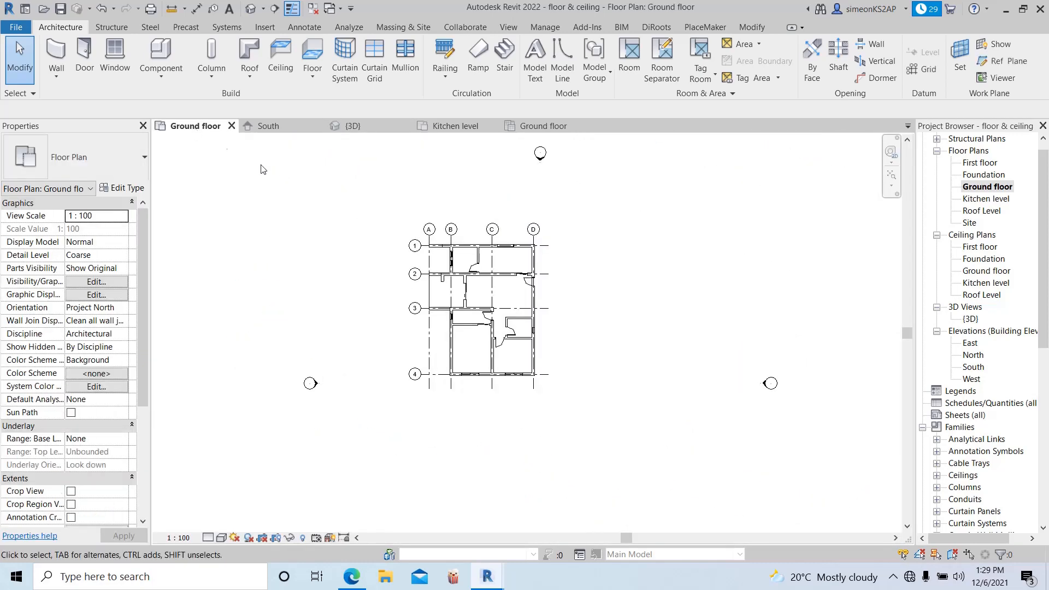
scroll(570, 392, up, 2)
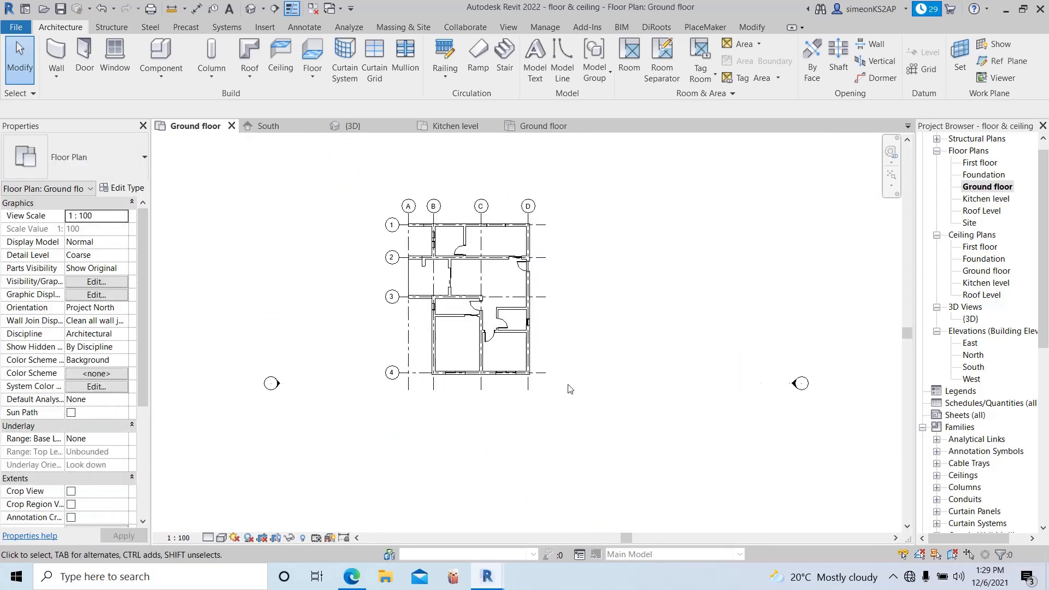
scroll(485, 324, down, 1)
middle_drag(485, 324, 478, 355)
scroll(384, 280, up, 1)
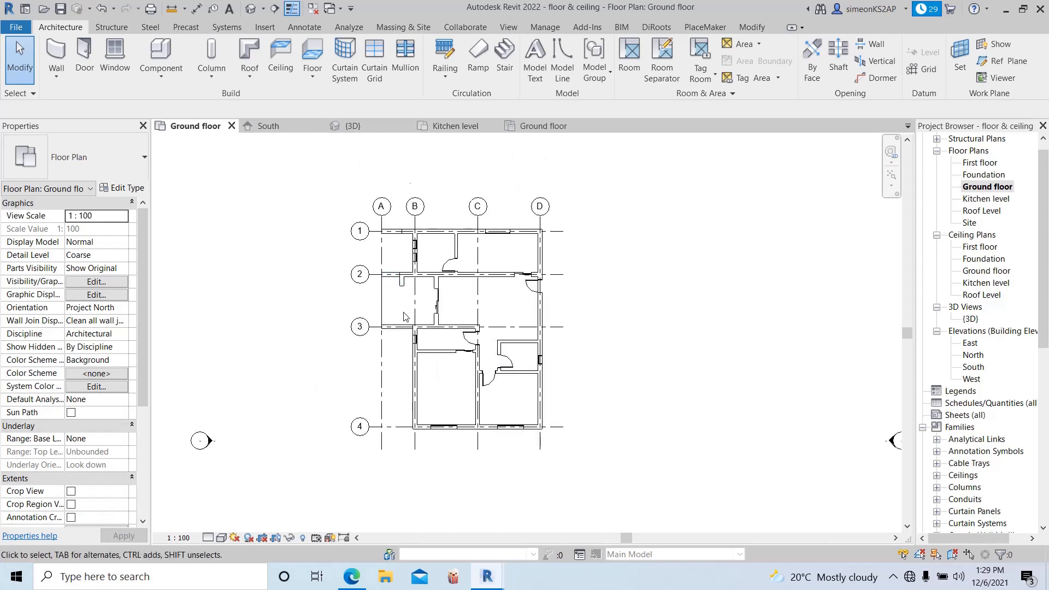
scroll(404, 317, up, 1)
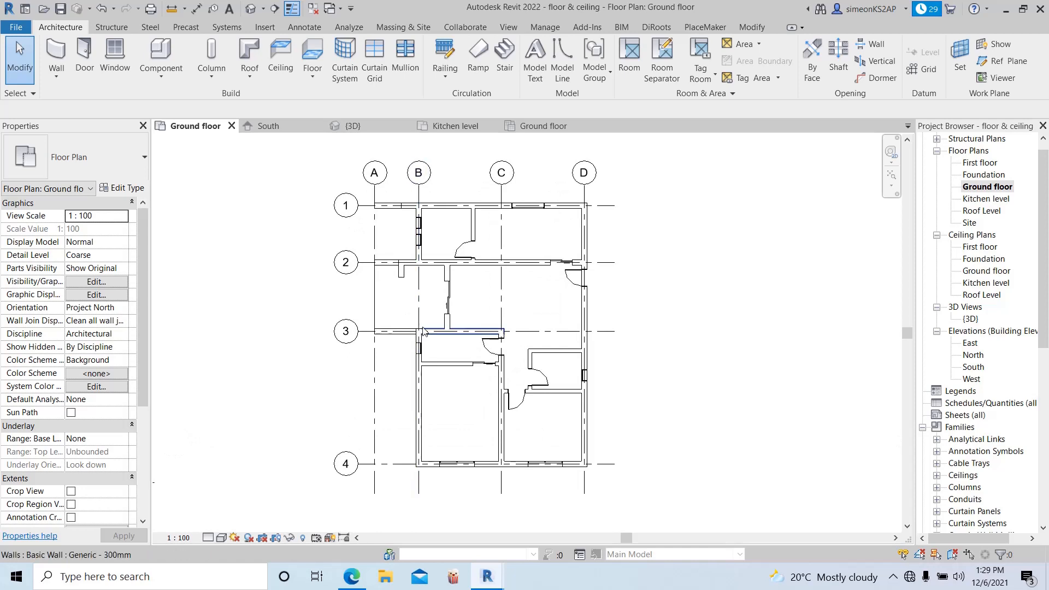
click(376, 285)
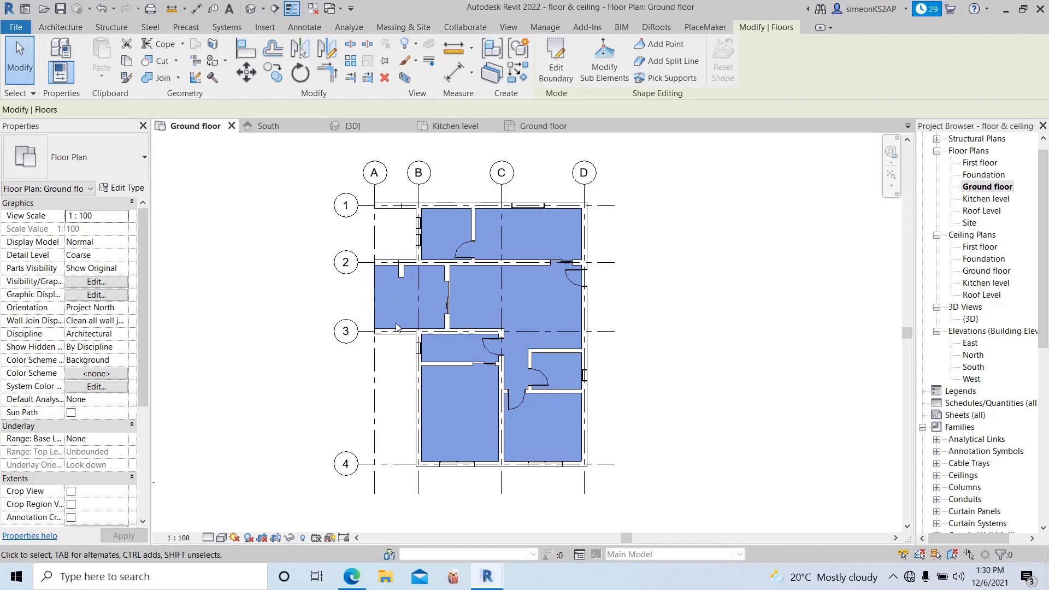
click(558, 71)
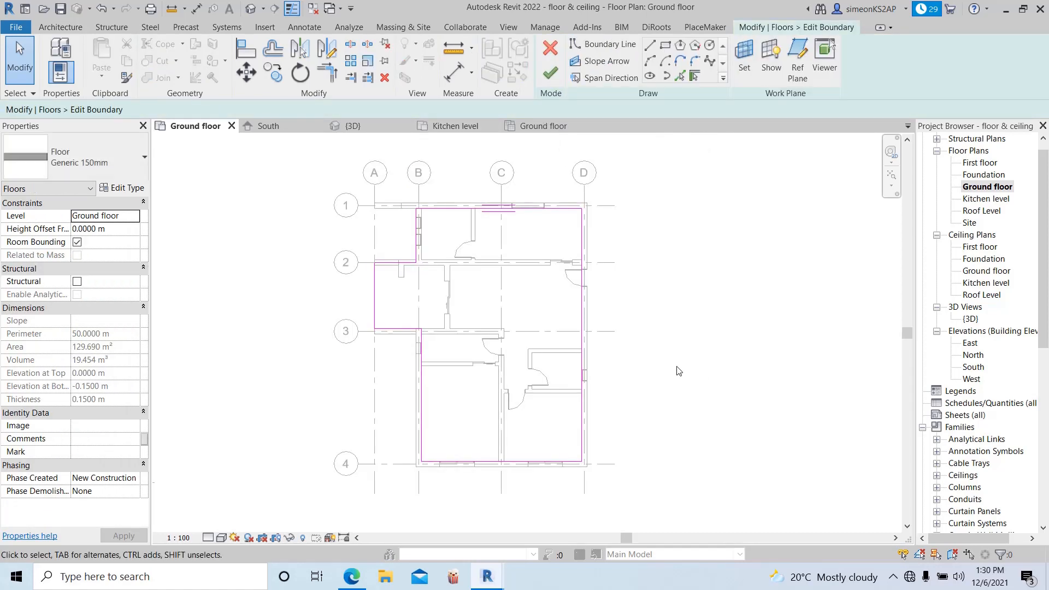
Step: Move the porch boundary line at grid 3, between grids A and B, to the outer face of the wall
scroll(679, 371, up, 1)
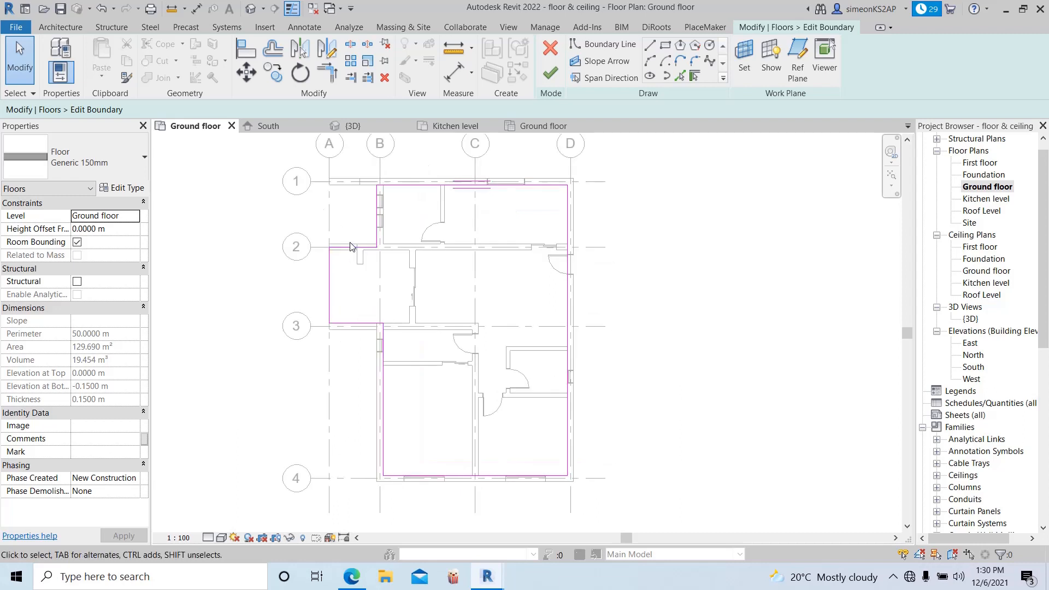
middle_drag(362, 251, 388, 251)
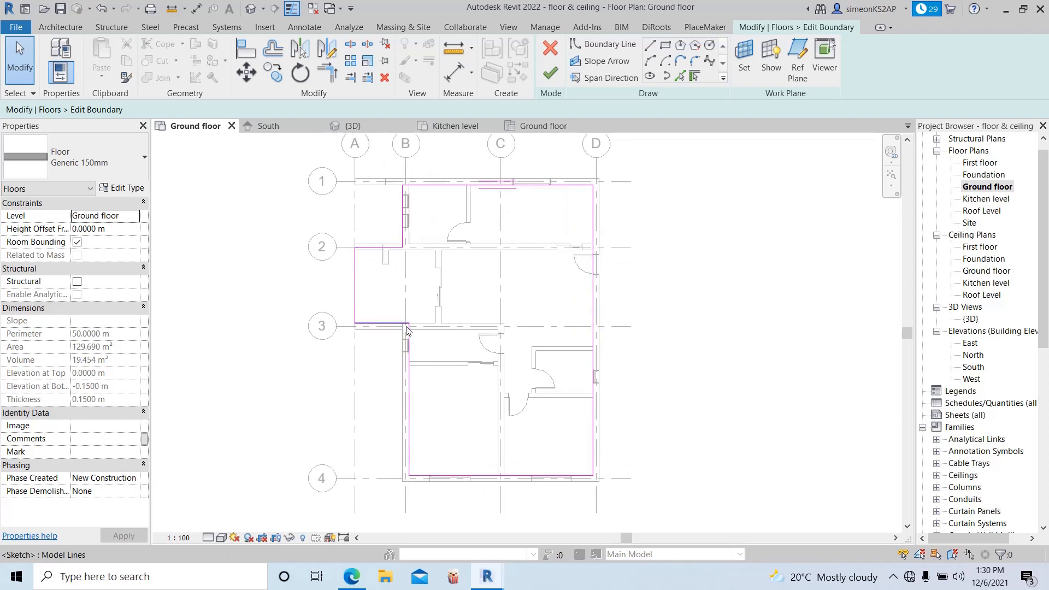
scroll(407, 330, up, 2)
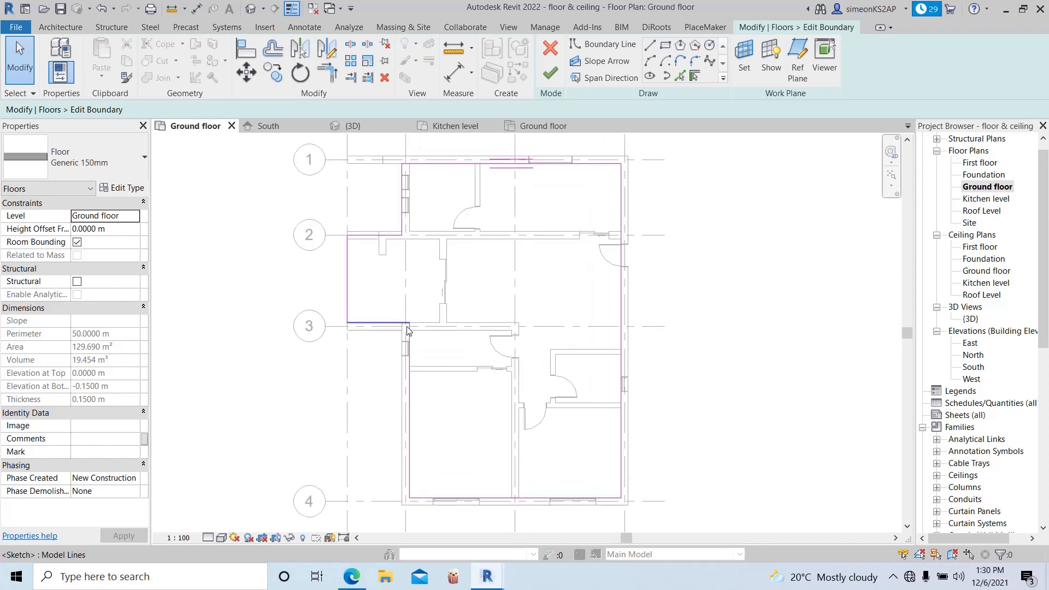
click(373, 323)
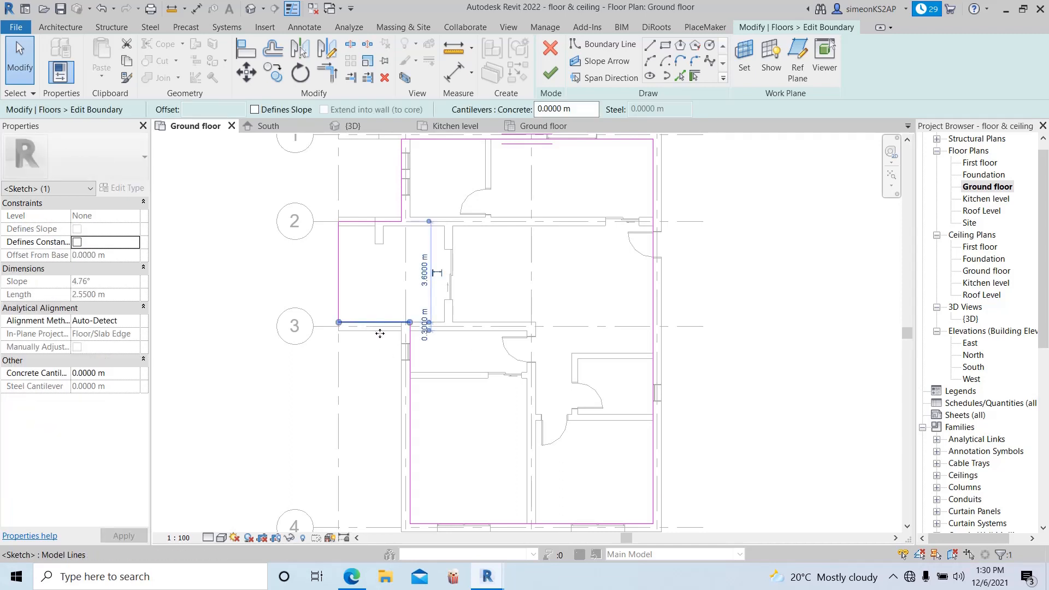
drag(380, 327, 348, 331)
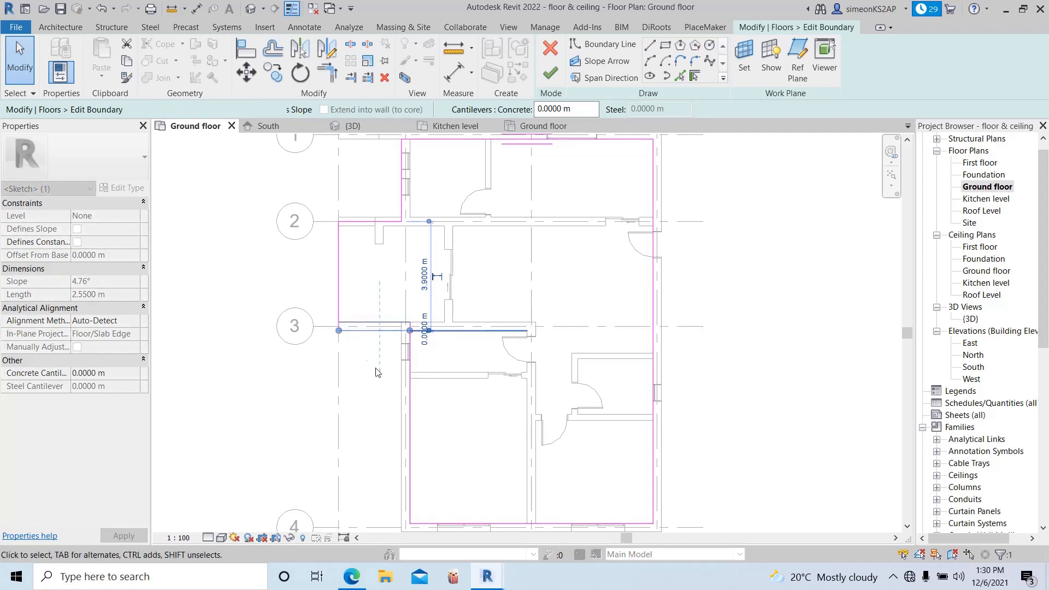
Step: Move the porch boundary line at grid 2, between grids A and B, to the outer wall face towards grid 1
scroll(352, 342, down, 3)
scroll(376, 280, up, 5)
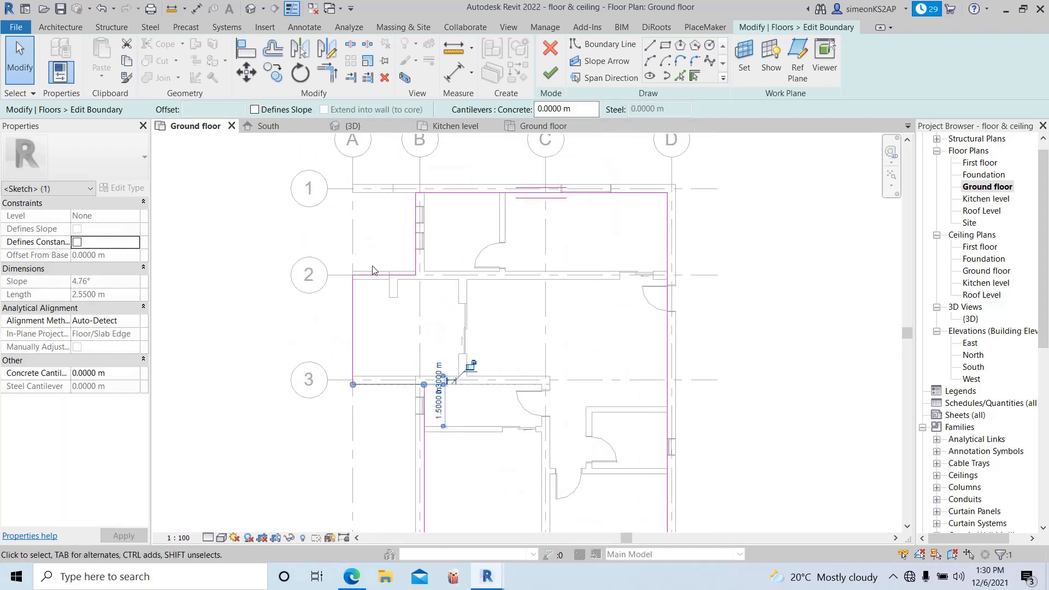
click(376, 278)
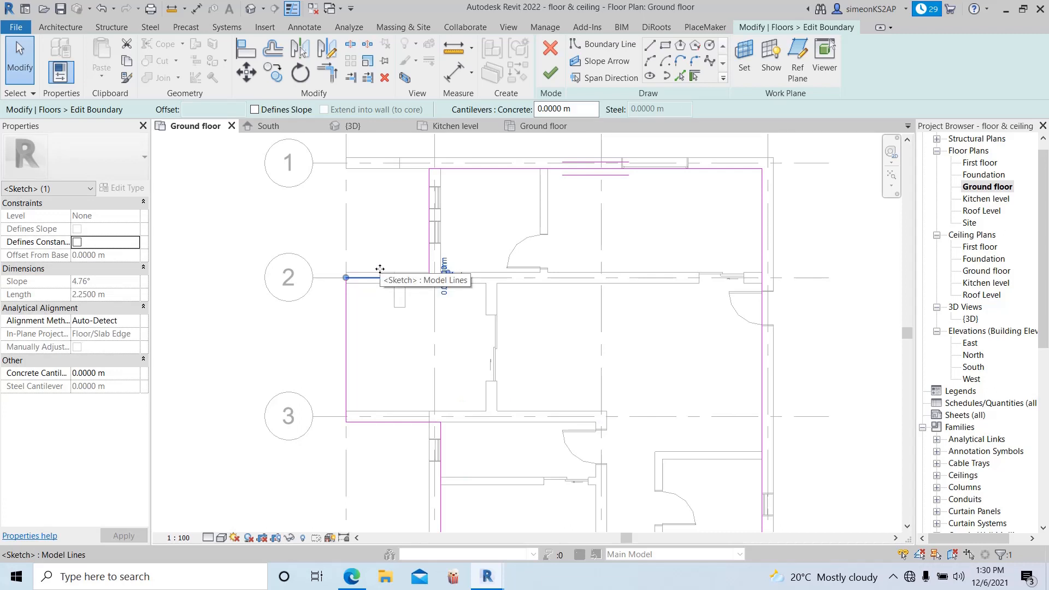
mouse_move(371, 276)
mouse_down()
mouse_move(370, 265)
mouse_move(370, 275)
mouse_up()
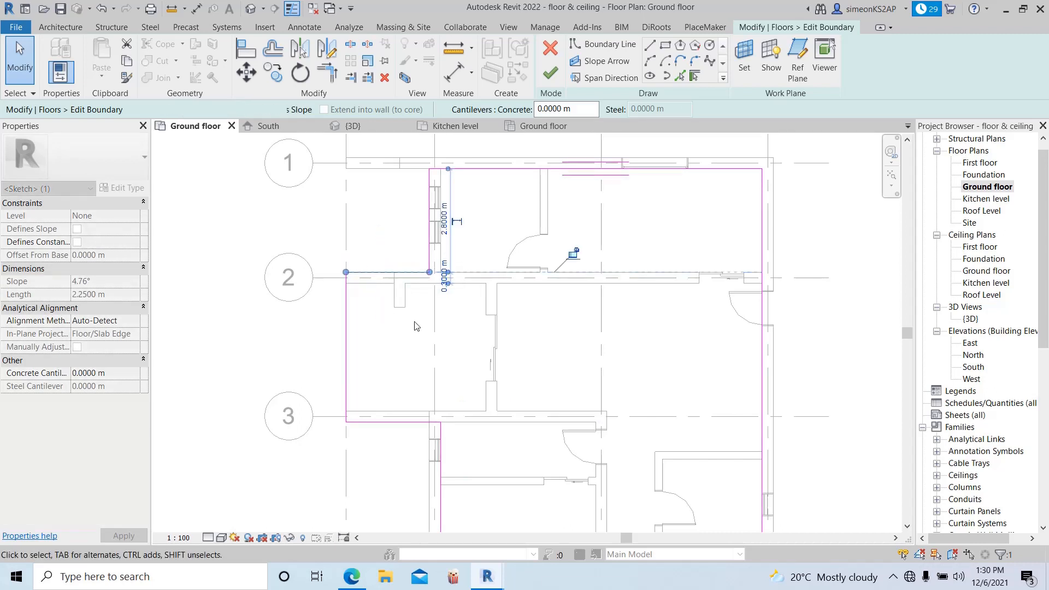
scroll(422, 333, down, 3)
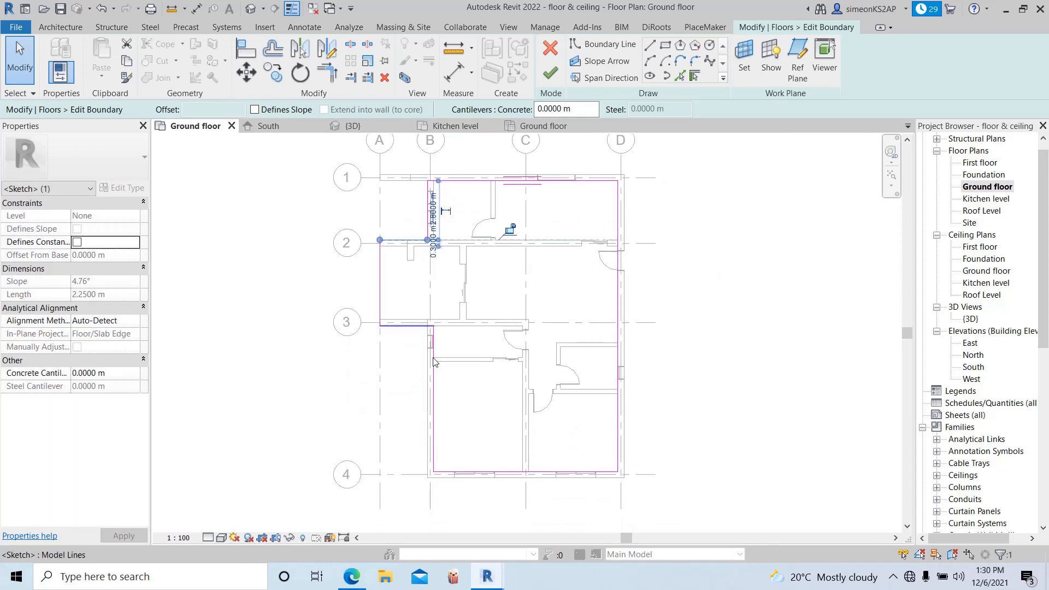
middle_drag(457, 401, 475, 376)
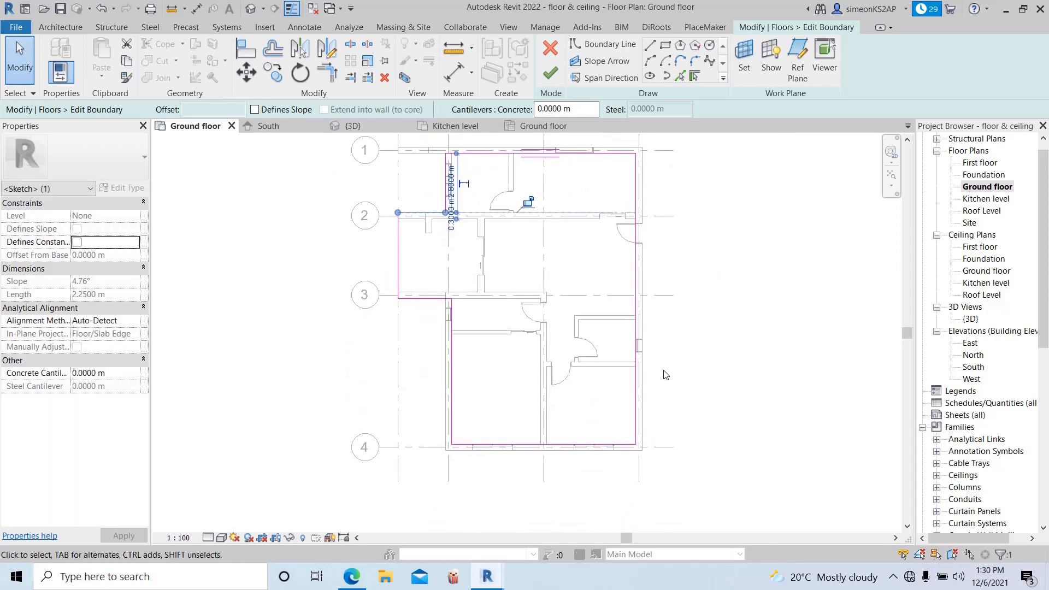
click(733, 374)
Step: Move the grid B boundary line between grids 1 and 2 to the inner face of the wall
scroll(553, 363, down, 3)
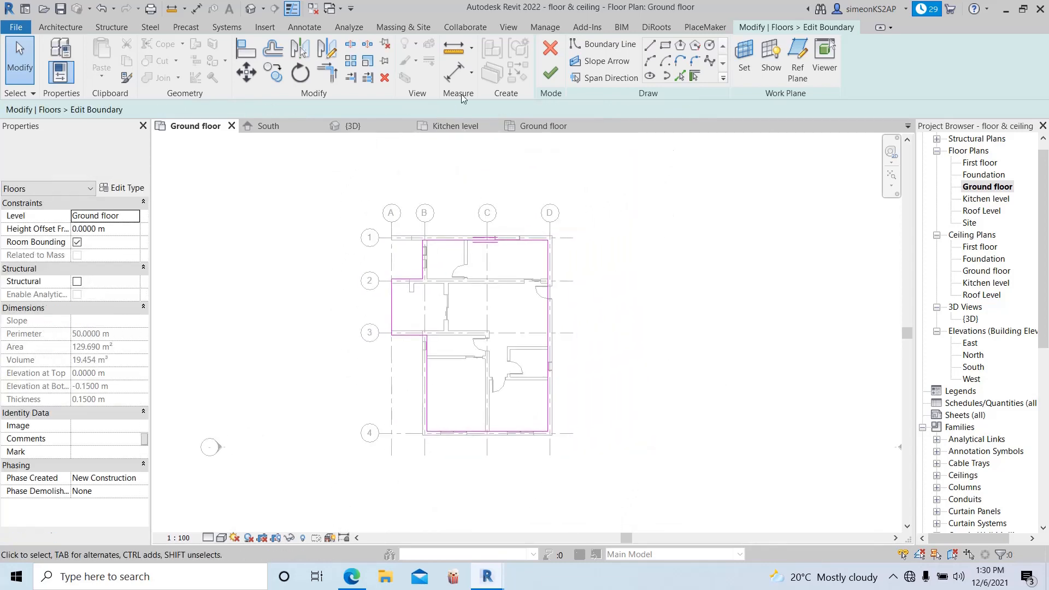
scroll(425, 393, up, 4)
middle_drag(424, 395, 455, 384)
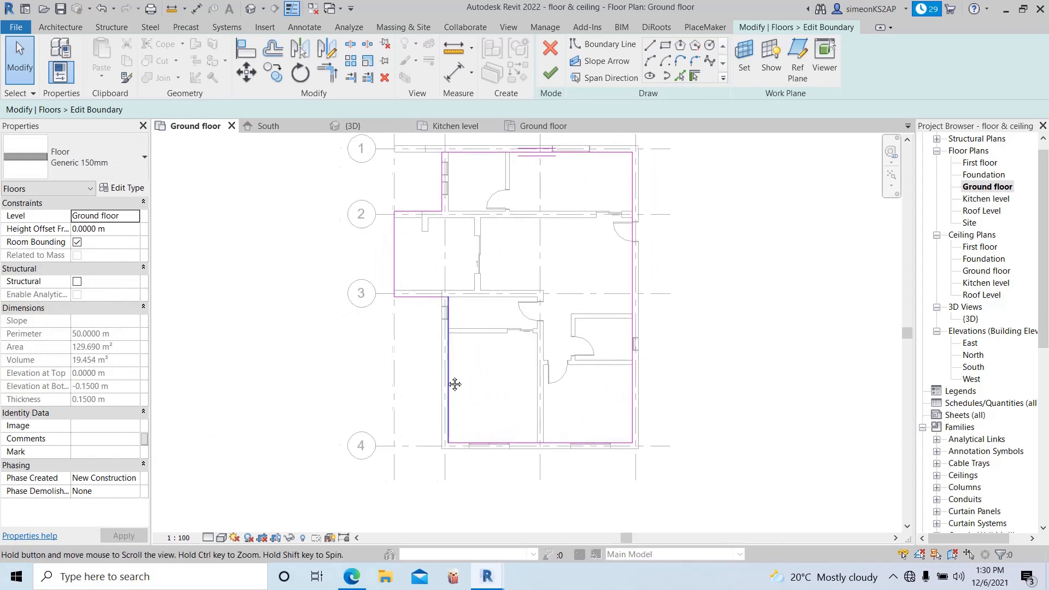
middle_drag(481, 192, 481, 193)
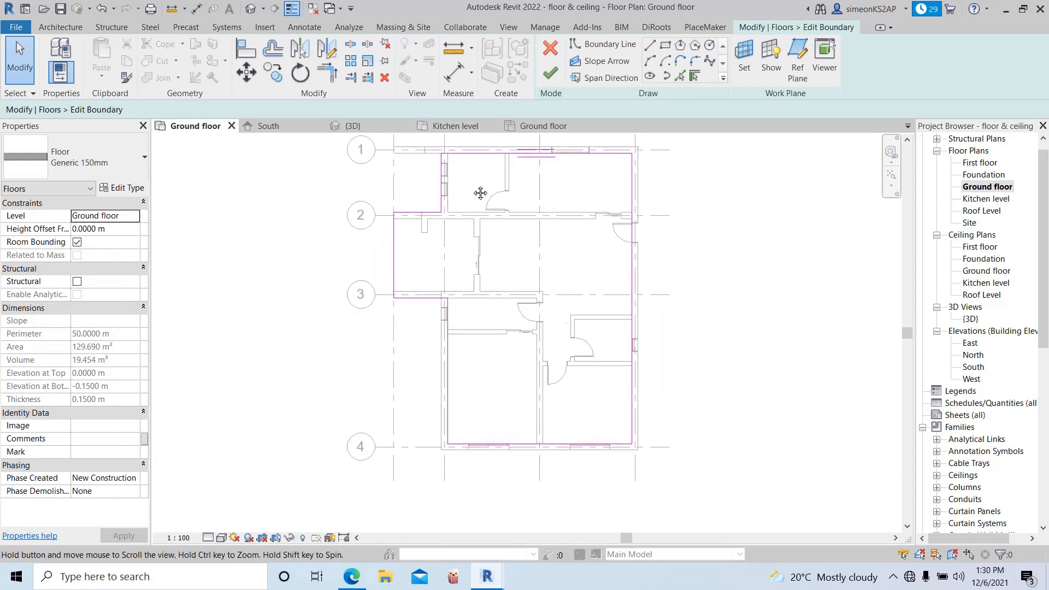
scroll(328, 306, down, 1)
scroll(427, 213, up, 3)
click(423, 219)
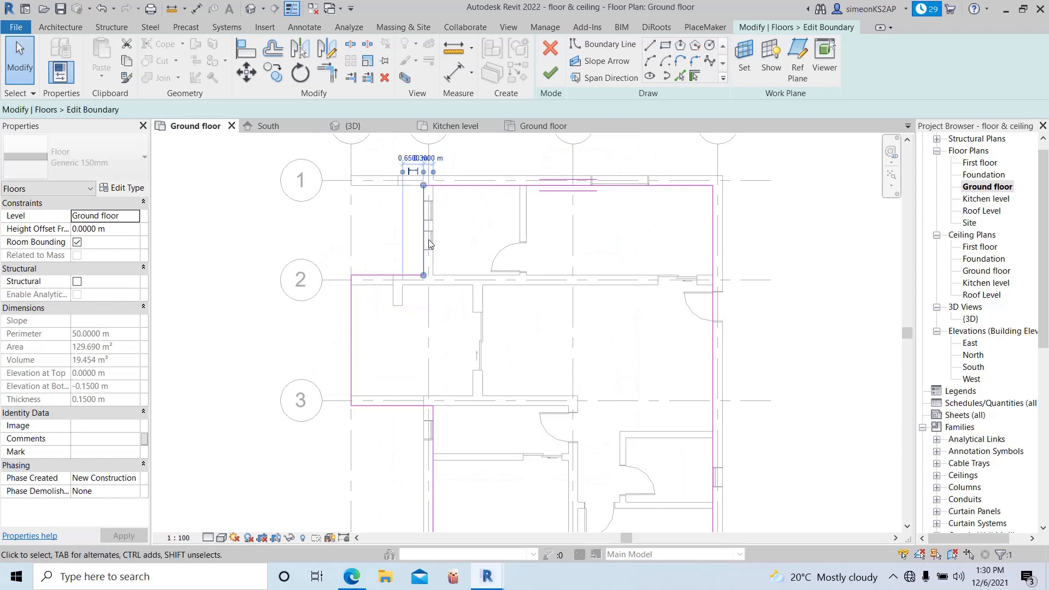
drag(431, 224, 429, 222)
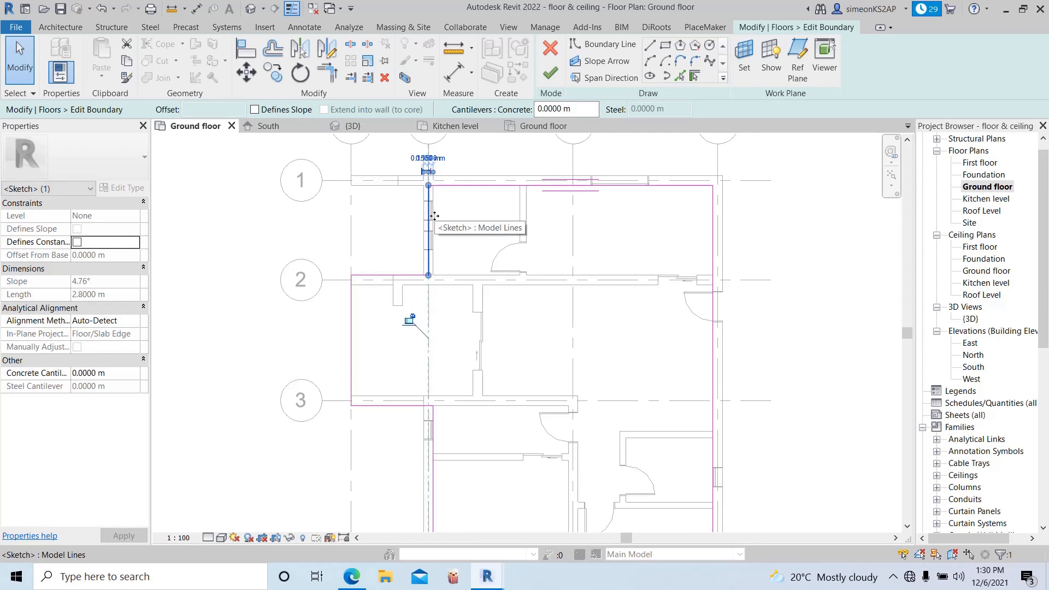
scroll(435, 217, up, 2)
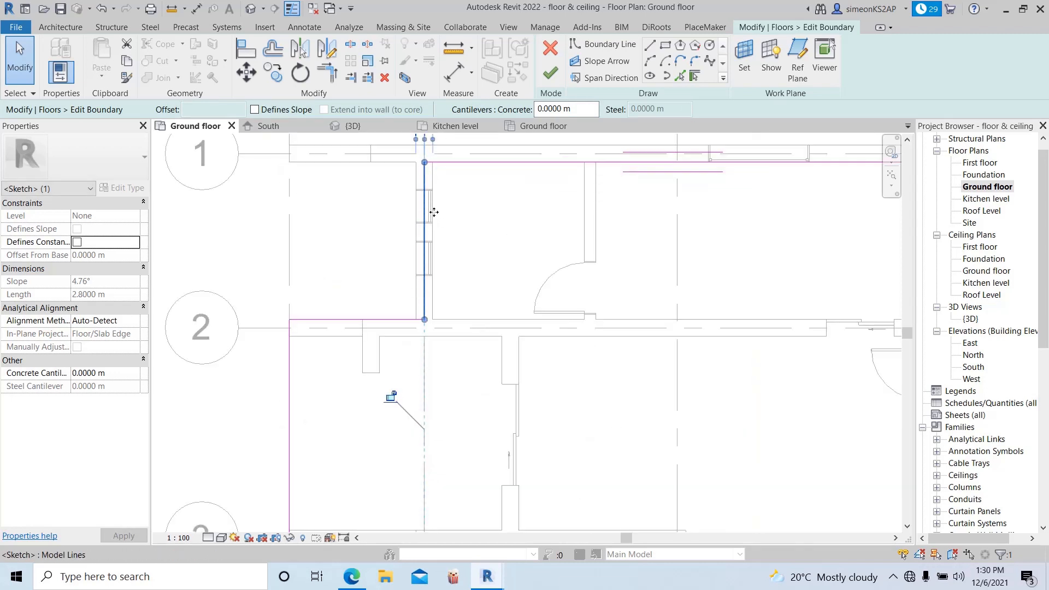
drag(436, 212, 445, 212)
scroll(477, 243, down, 2)
click(294, 249)
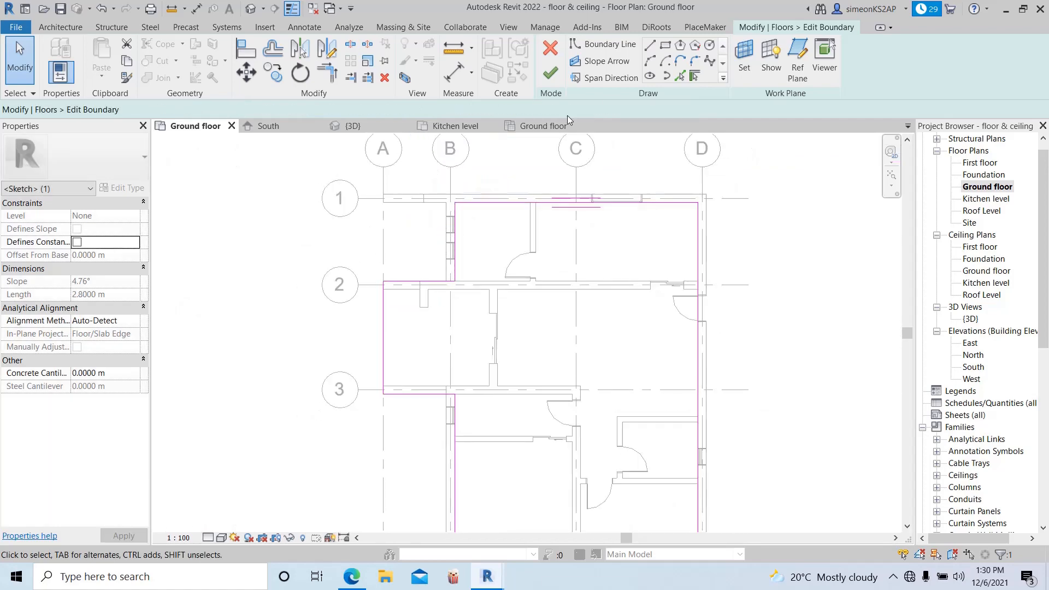
Step: Finish editing the floor boundary to apply the adjusted sketch lines
click(554, 78)
scroll(544, 332, down, 3)
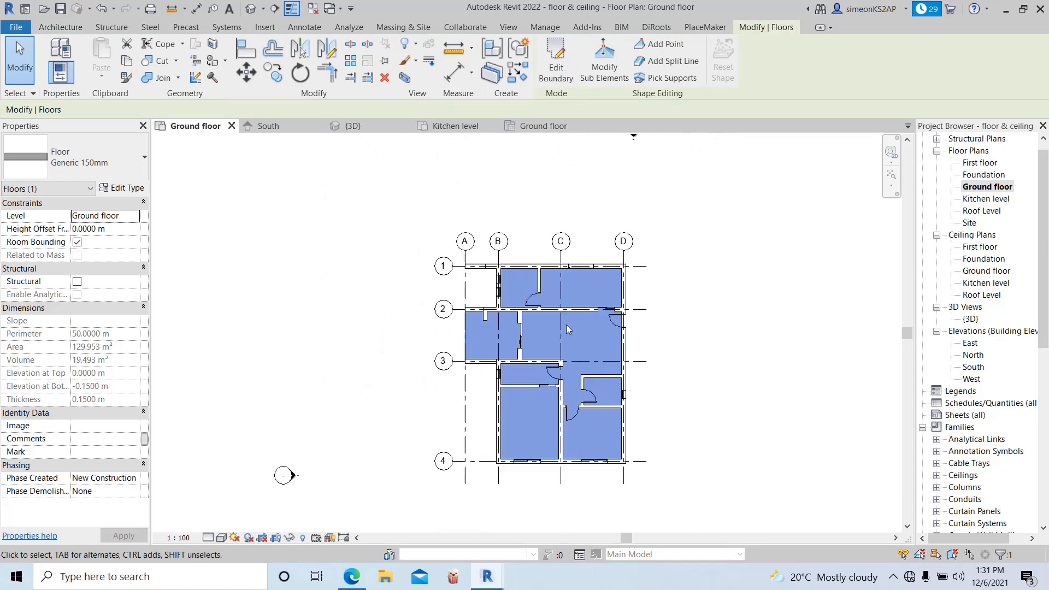
middle_drag(566, 325, 502, 311)
Step: Inspect the revised floor in the 3D view, looking at the porch edges and the rooms from above
click(361, 126)
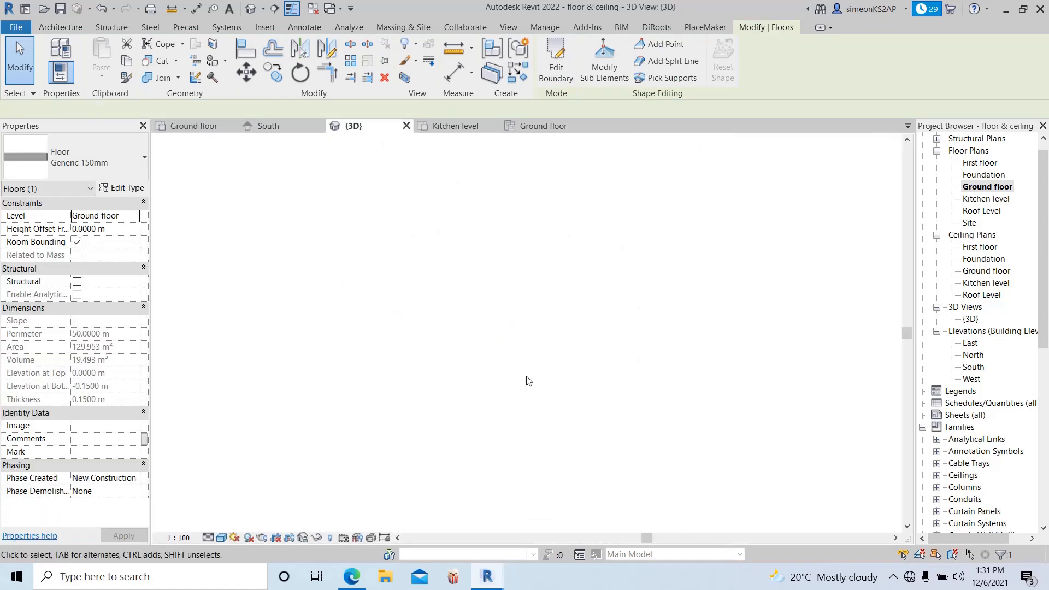
shift+middle_drag(518, 408, 483, 451)
click(482, 409)
scroll(487, 440, down, 1)
shift+middle_drag(507, 405, 492, 435)
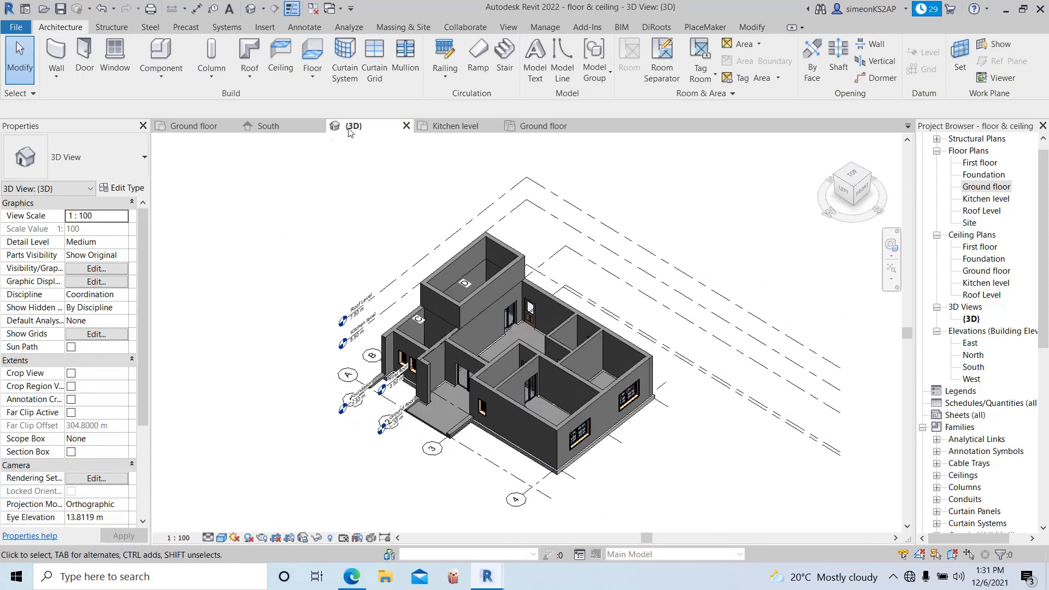
Step: Check the ground floor plan layout and open the Ground floor ceiling plan
click(210, 132)
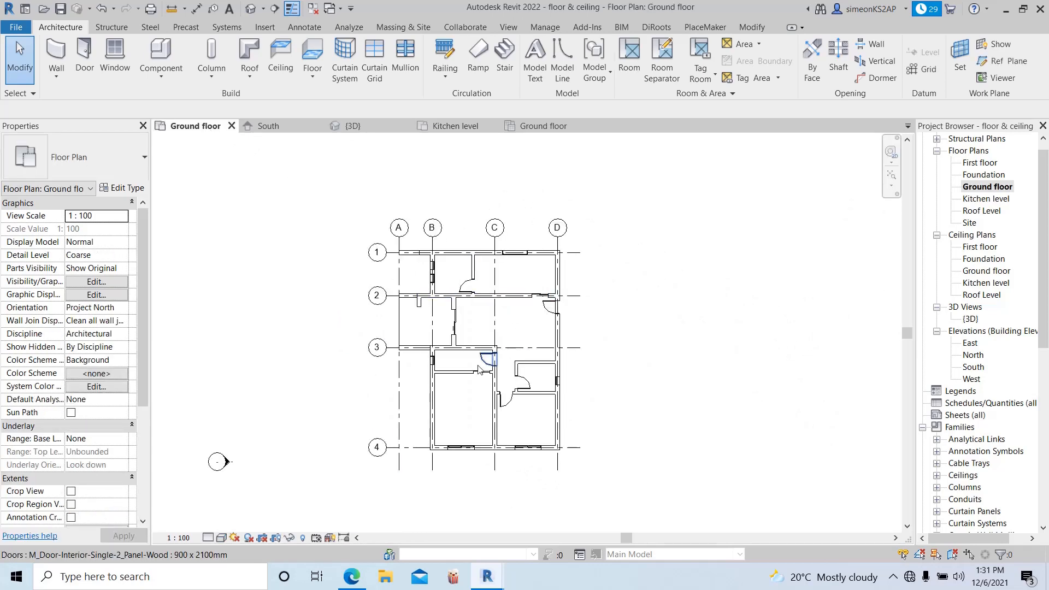
scroll(507, 365, up, 1)
scroll(507, 370, down, 1)
middle_drag(508, 370, 485, 331)
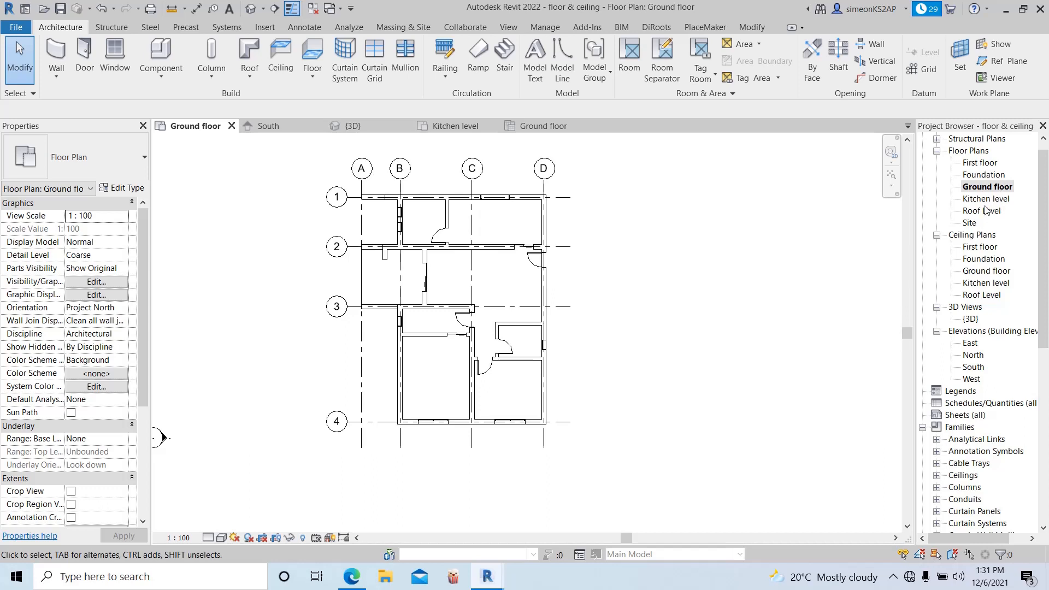
double_click(984, 271)
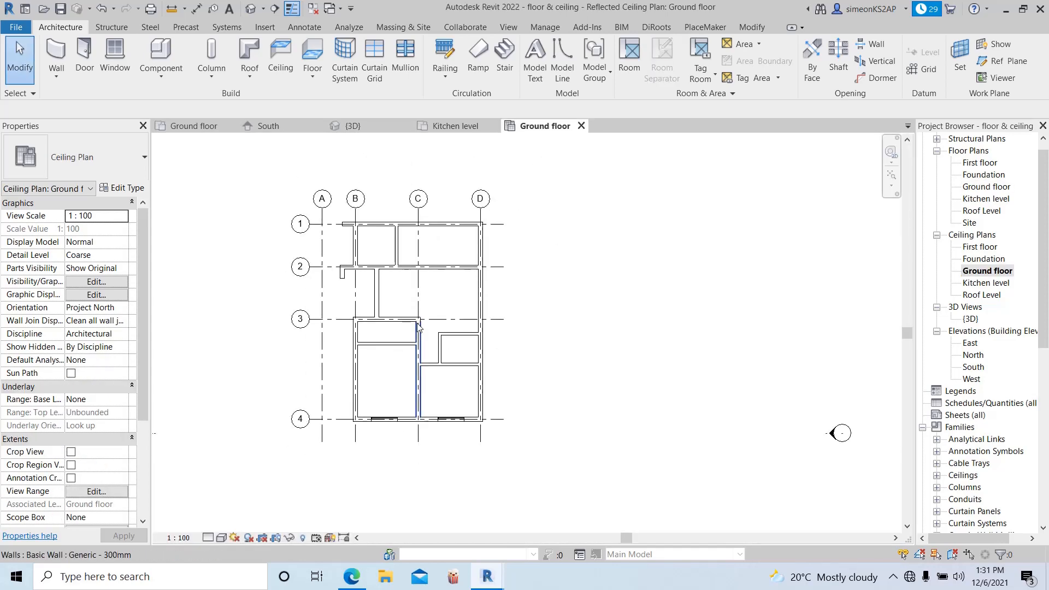
middle_drag(432, 326, 463, 305)
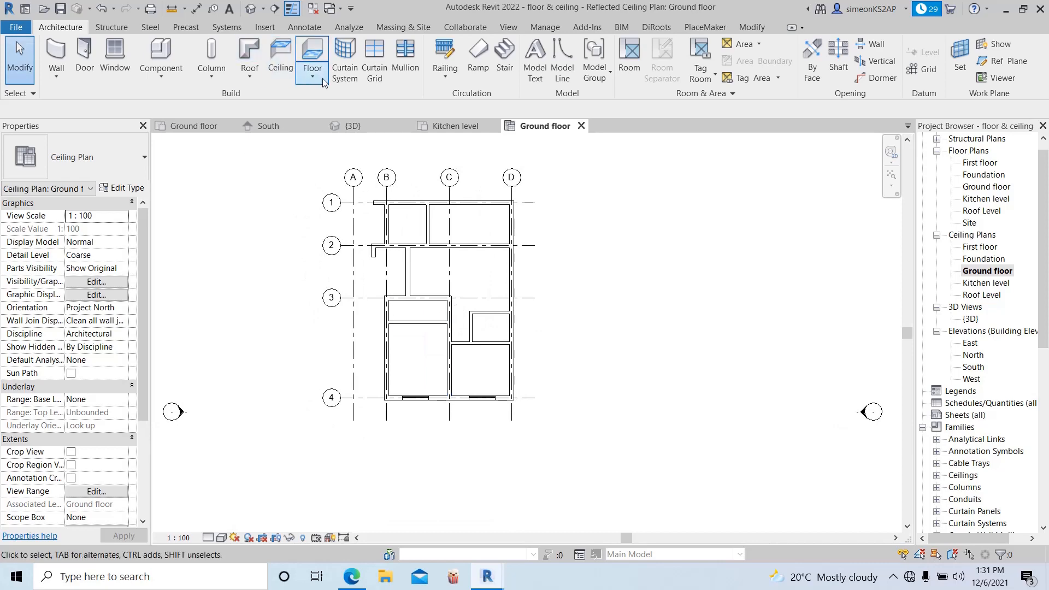
Step: Start an automatic compound ceiling of type 600 x 600mm Grid with a height offset of 3.2 m from the Ground floor level
click(280, 60)
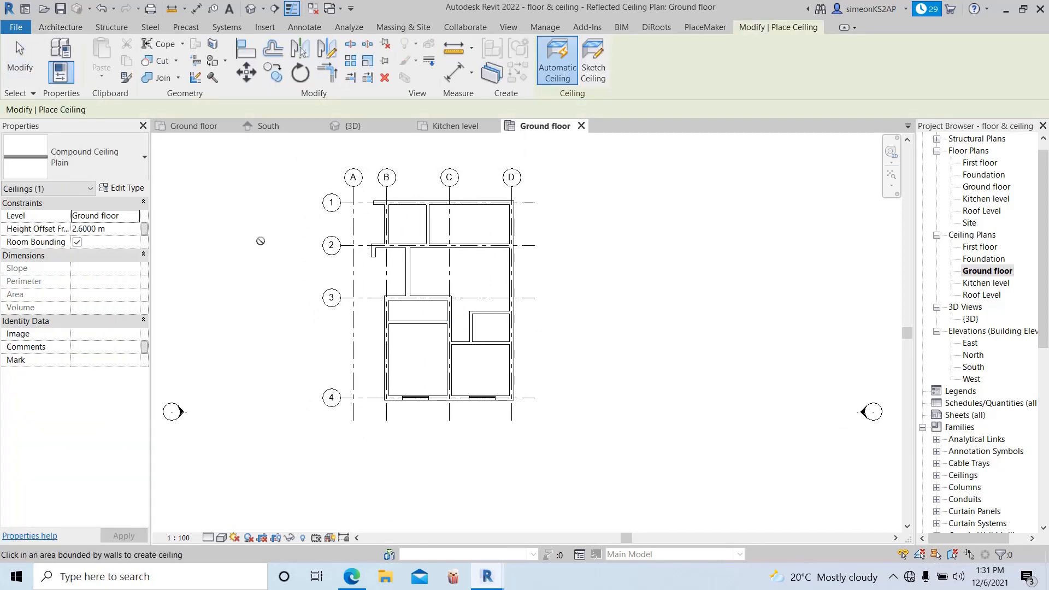
click(112, 156)
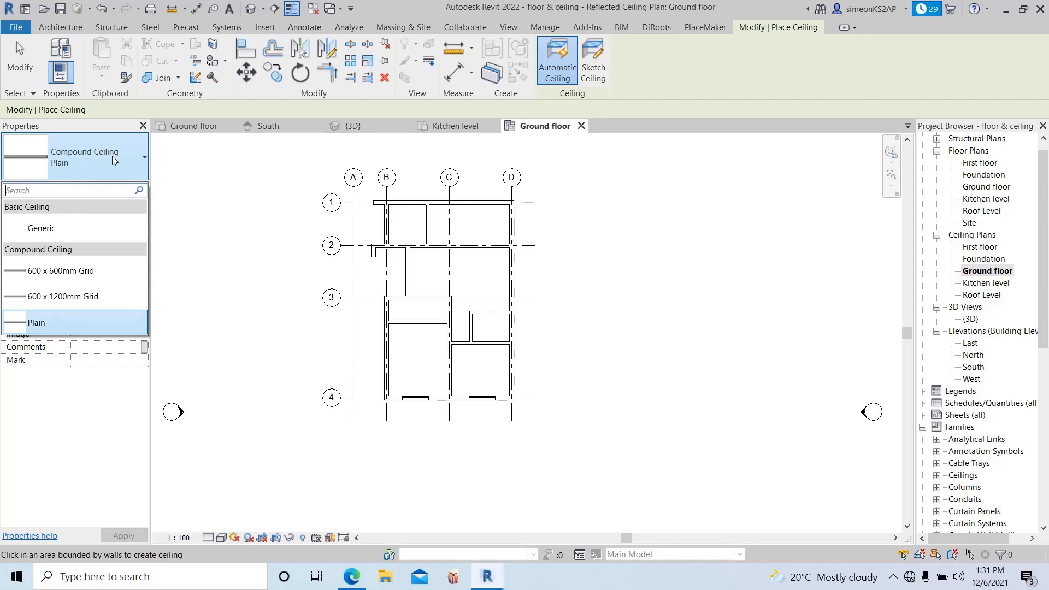
click(88, 274)
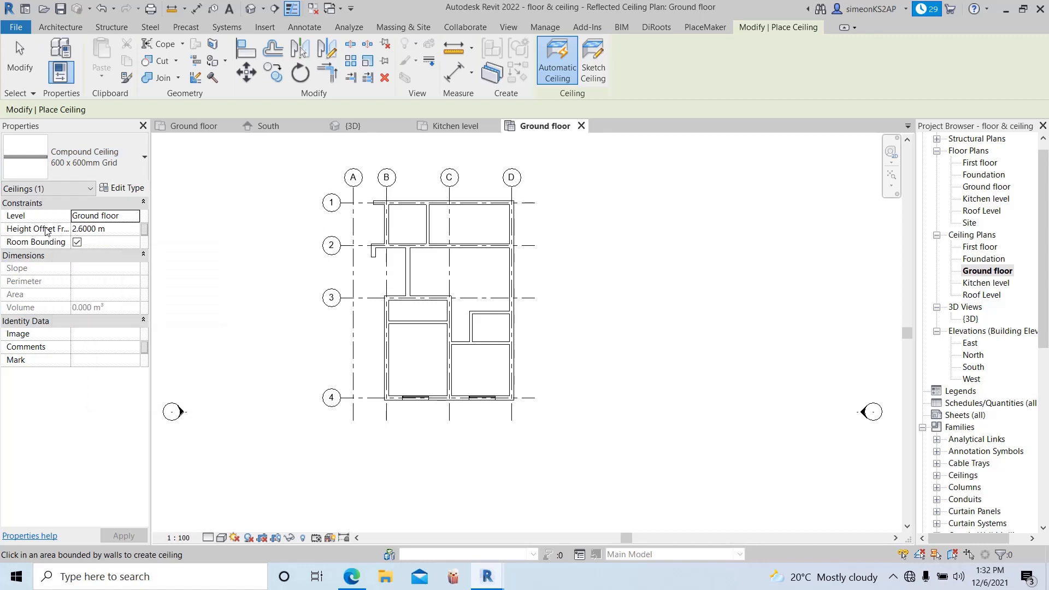
click(117, 229)
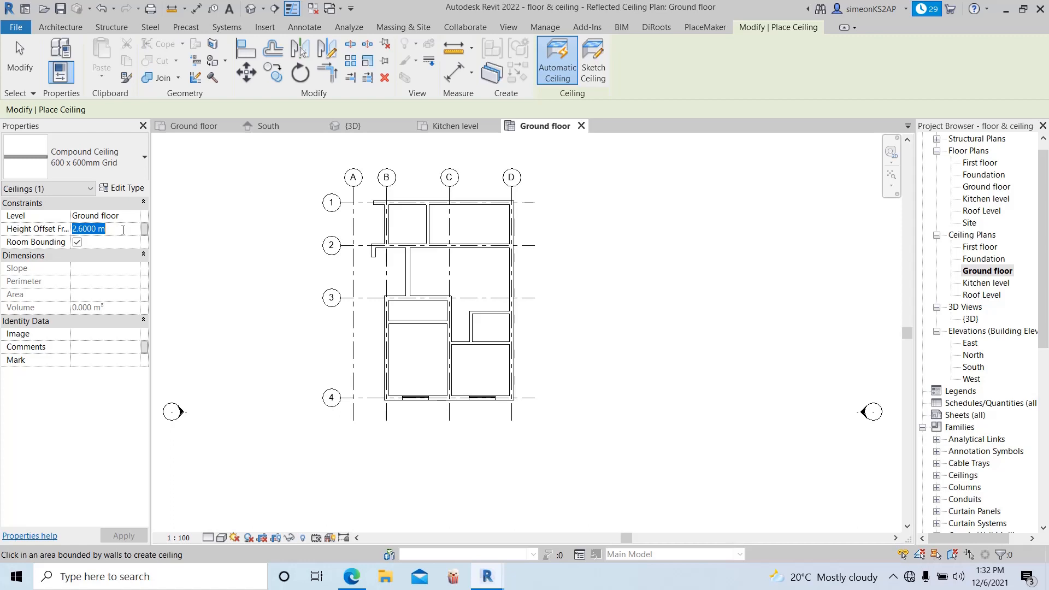
text(3.)
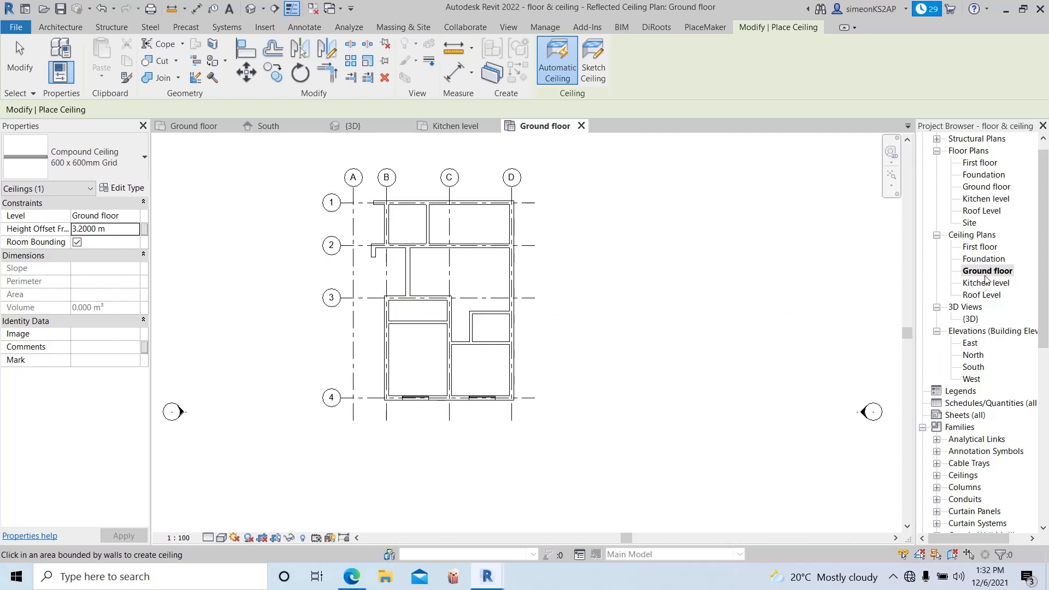
Step: Place ceilings in the large L-shaped room below grid 2 and in the small enclosed room beside grid D
scroll(442, 282, up, 2)
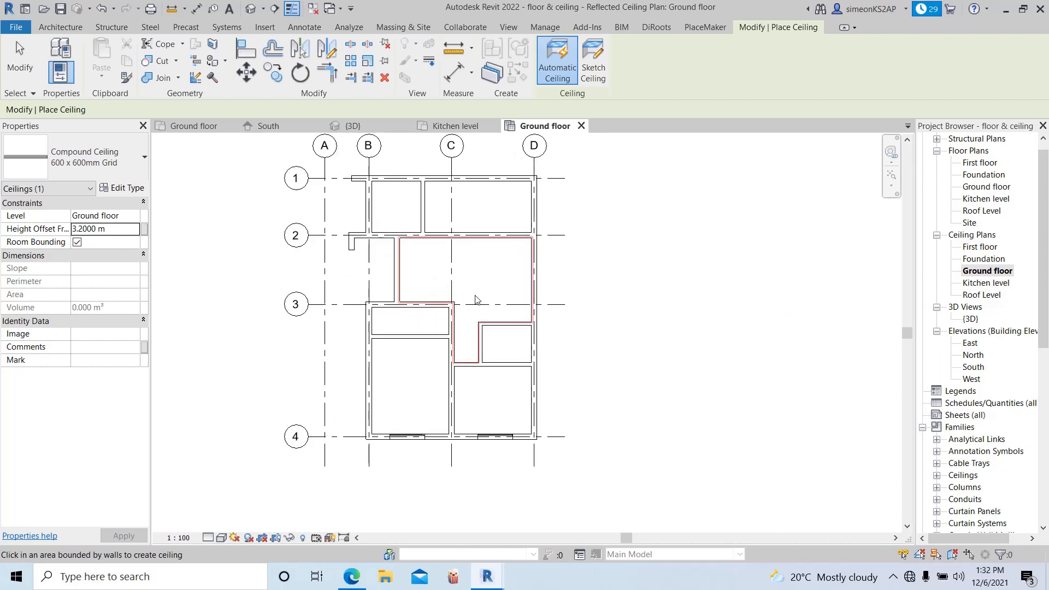
middle_drag(500, 297, 481, 293)
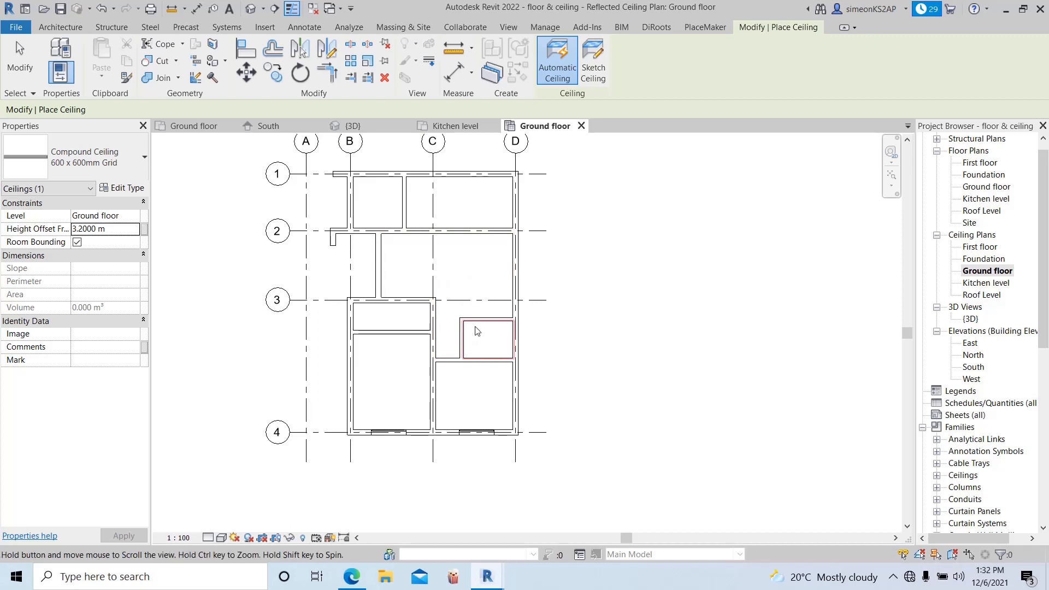
ctrl+scroll(476, 328, down, 1)
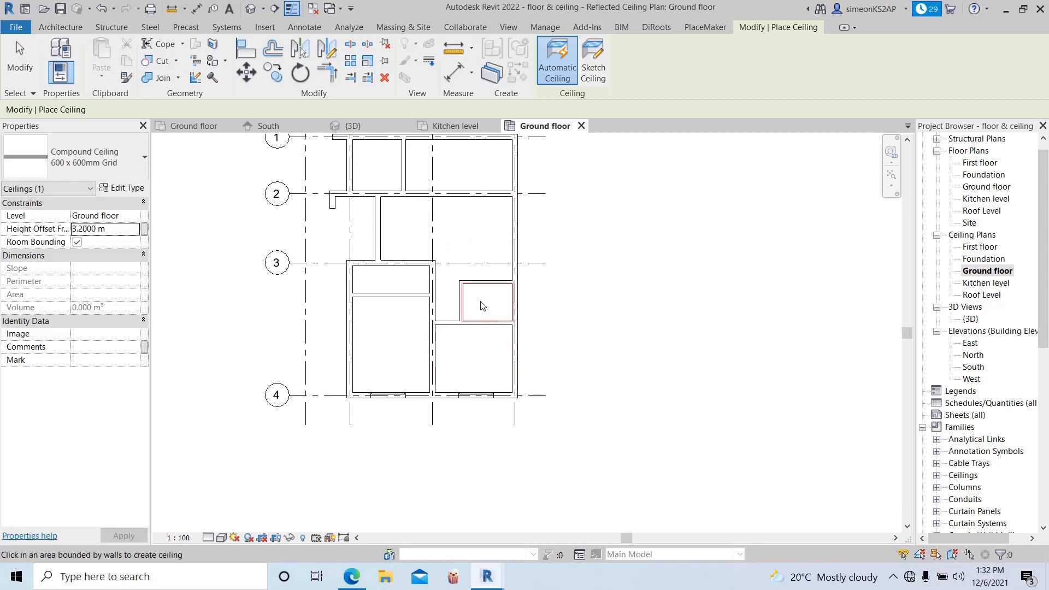
click(475, 277)
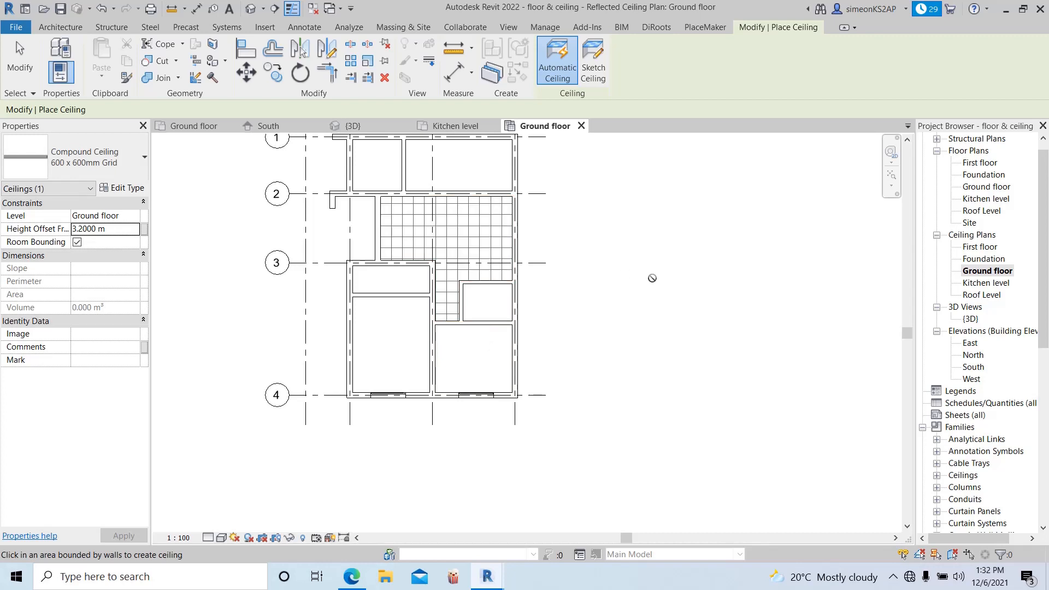
click(493, 311)
Step: Place ceilings in the two rooms along grid 4 and in the narrow room below grid 3 between grids B and C
middle_drag(520, 390, 548, 361)
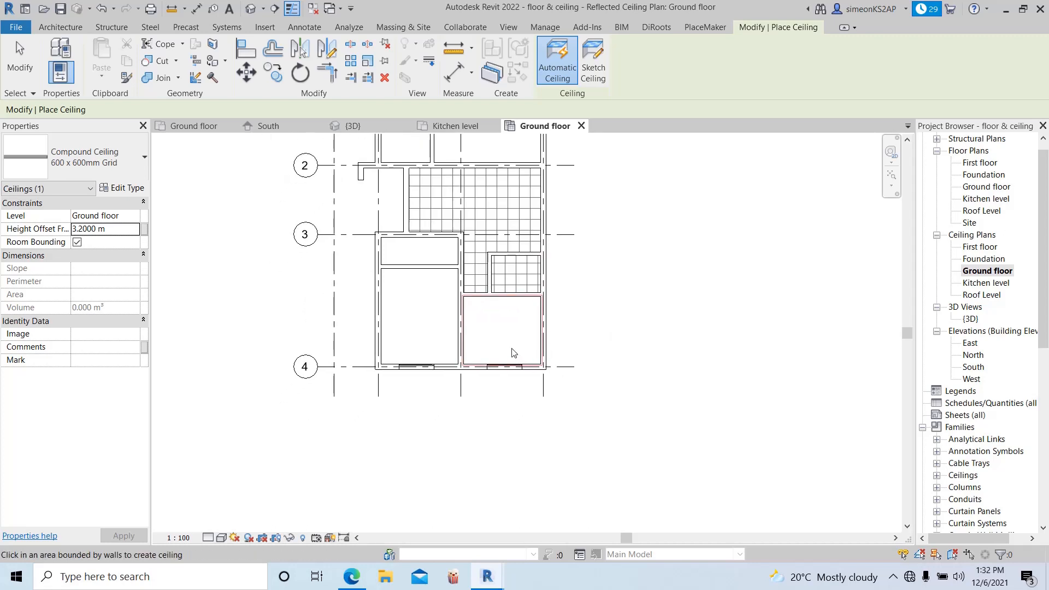
click(514, 353)
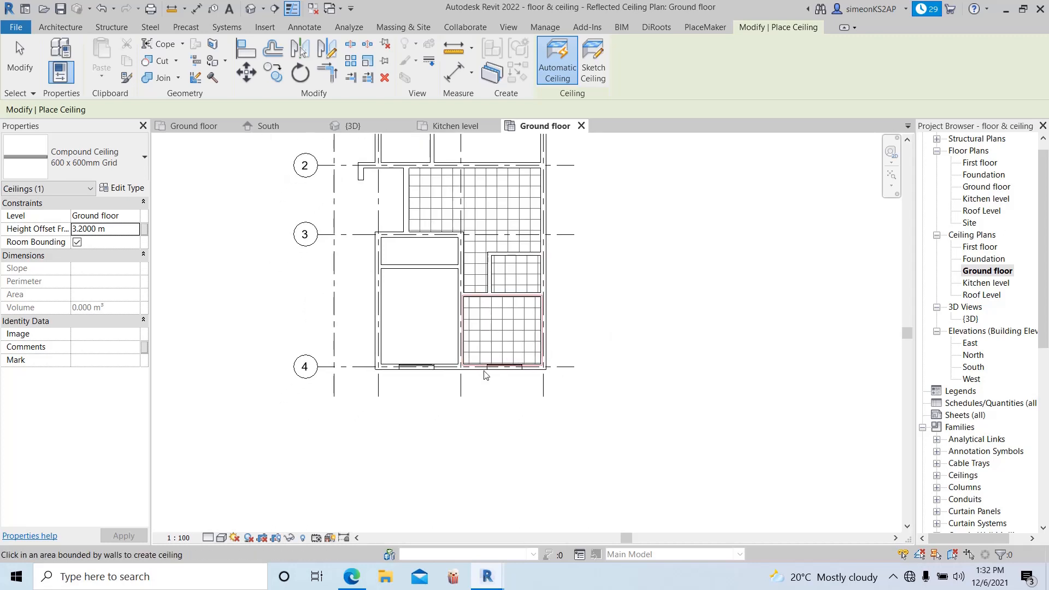
click(416, 352)
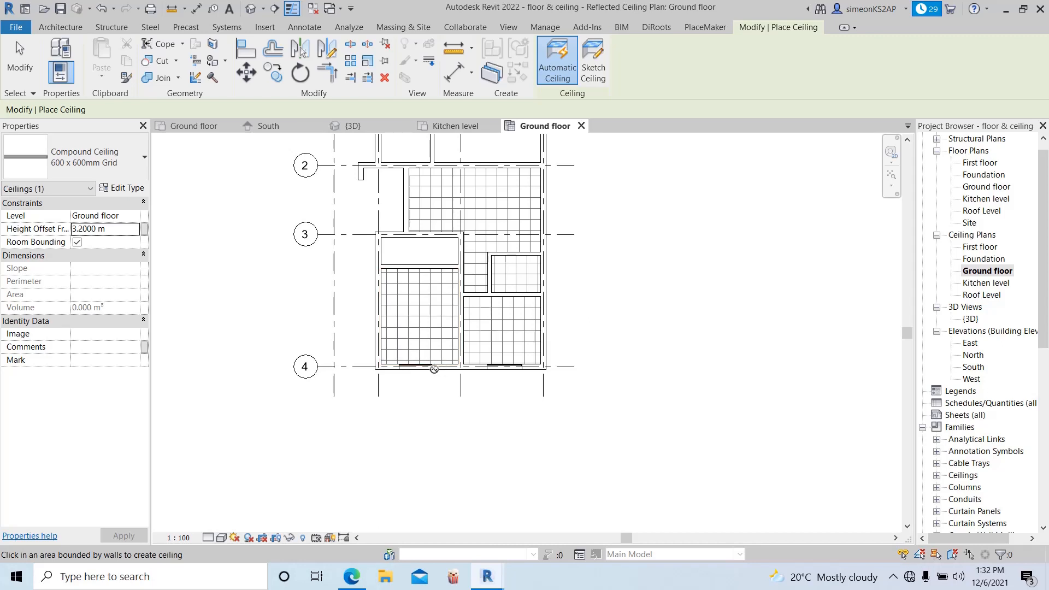
click(421, 257)
Step: Place a ceiling in the small room beside grid B, between grids 1 and 2
scroll(420, 257, down, 3)
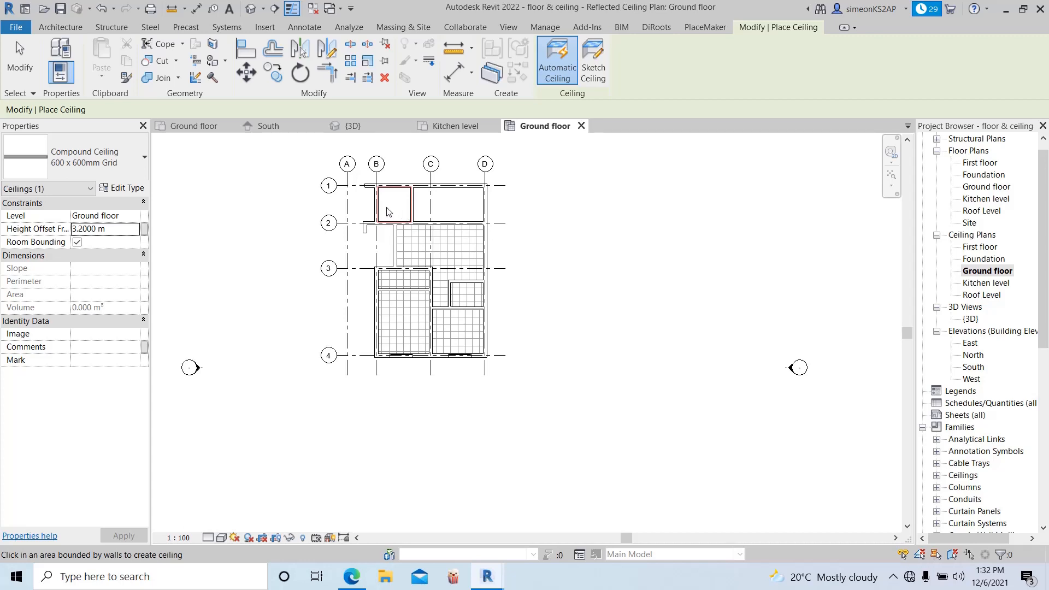
scroll(397, 212, up, 2)
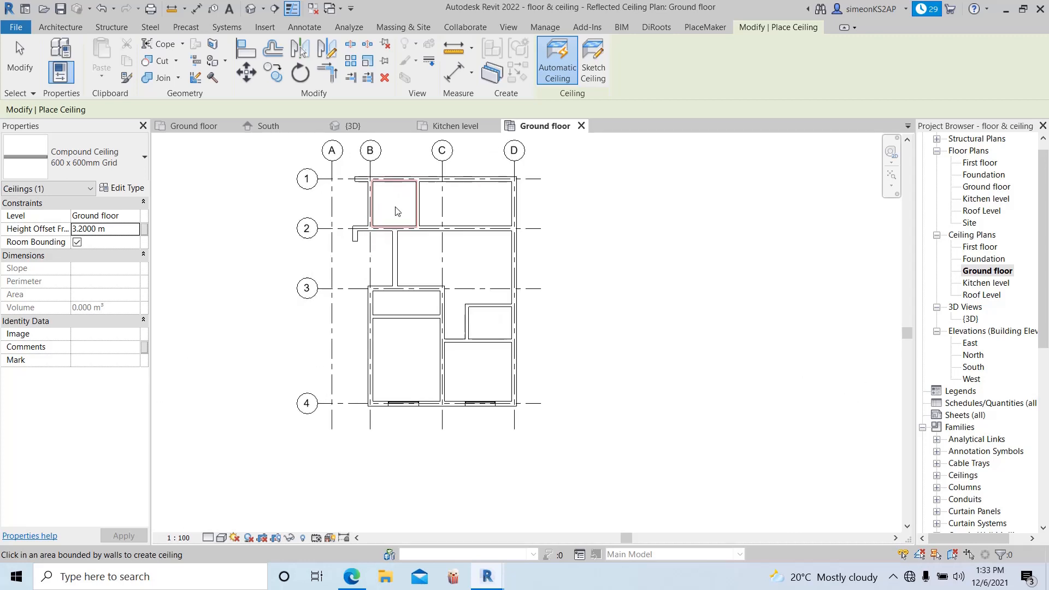
click(407, 214)
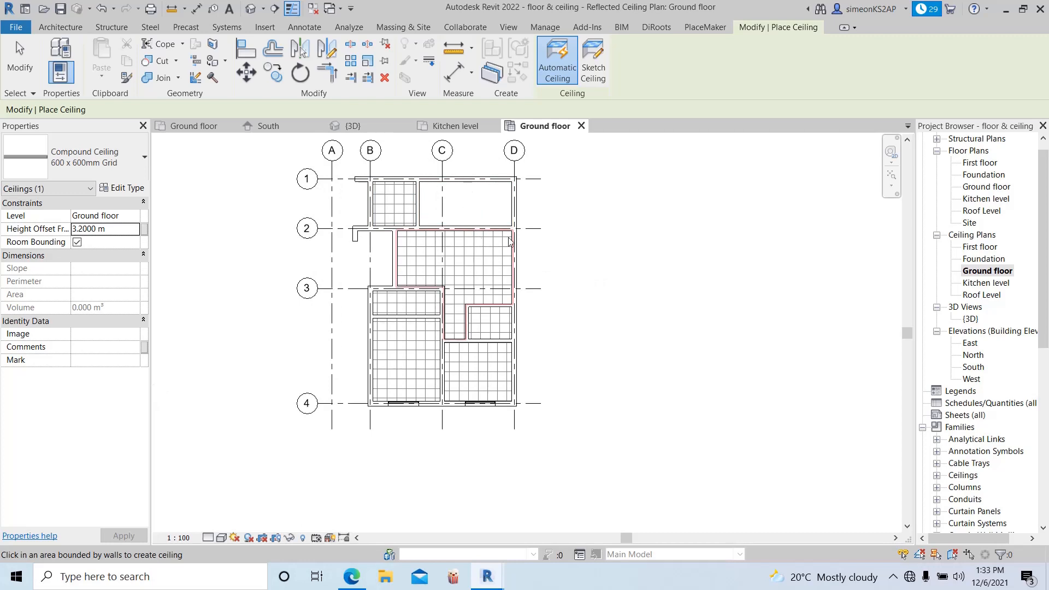
scroll(572, 343, down, 2)
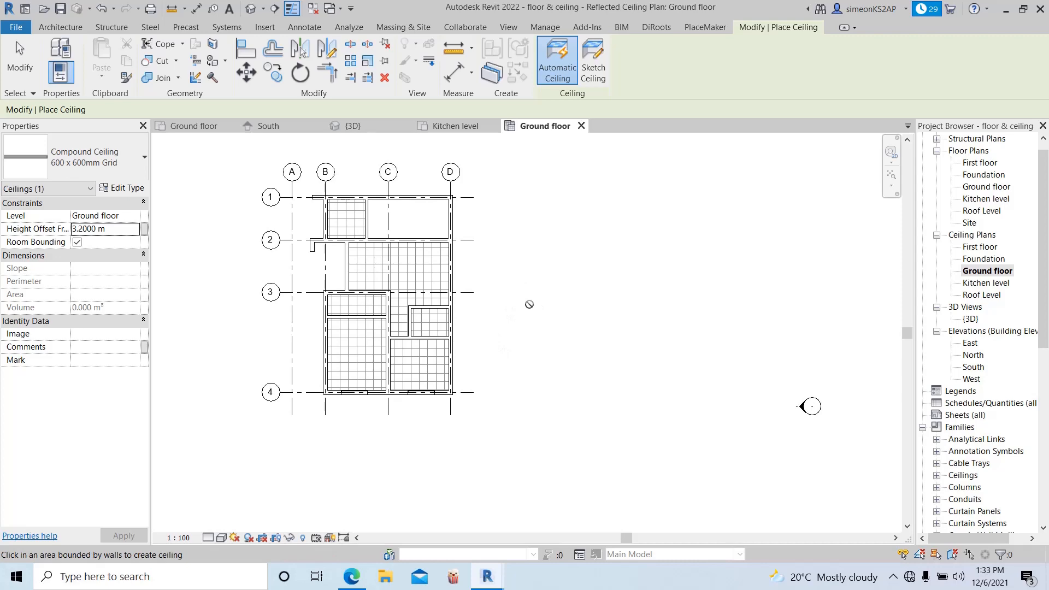
middle_drag(493, 311, 538, 315)
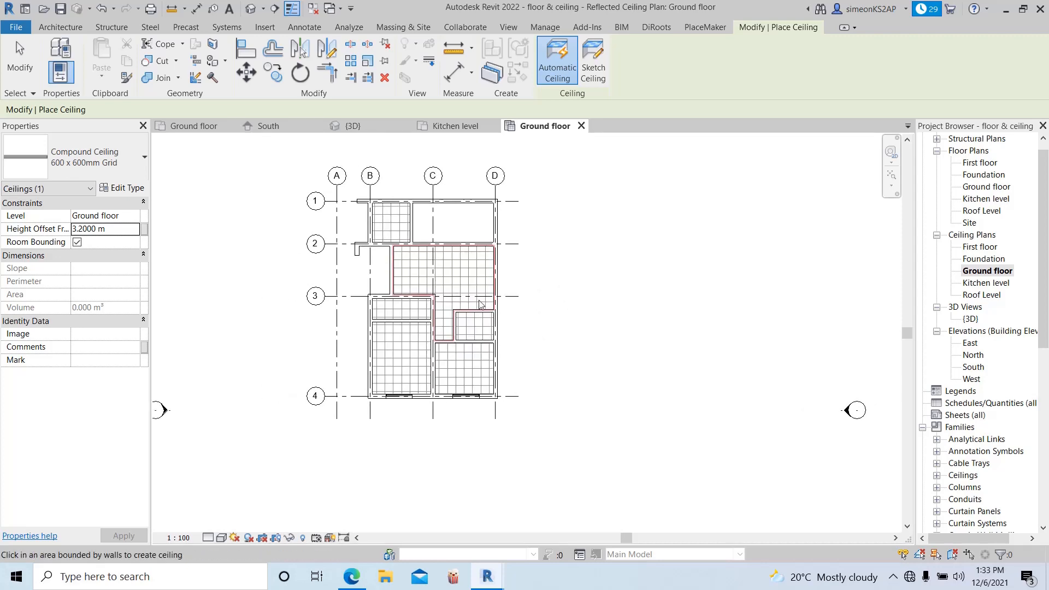
Step: Inspect the placed ceilings in the 3D view around the walls and front windows, and return to the Ground floor plan
click(353, 126)
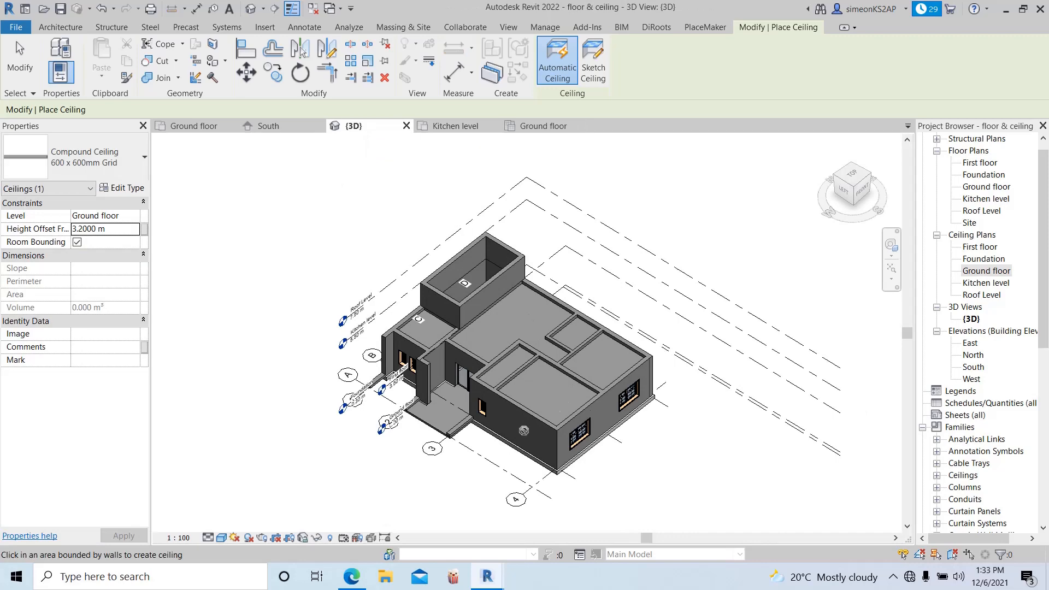
scroll(520, 421, up, 3)
shift+middle_drag(520, 421, 533, 384)
scroll(599, 407, up, 5)
scroll(547, 440, down, 5)
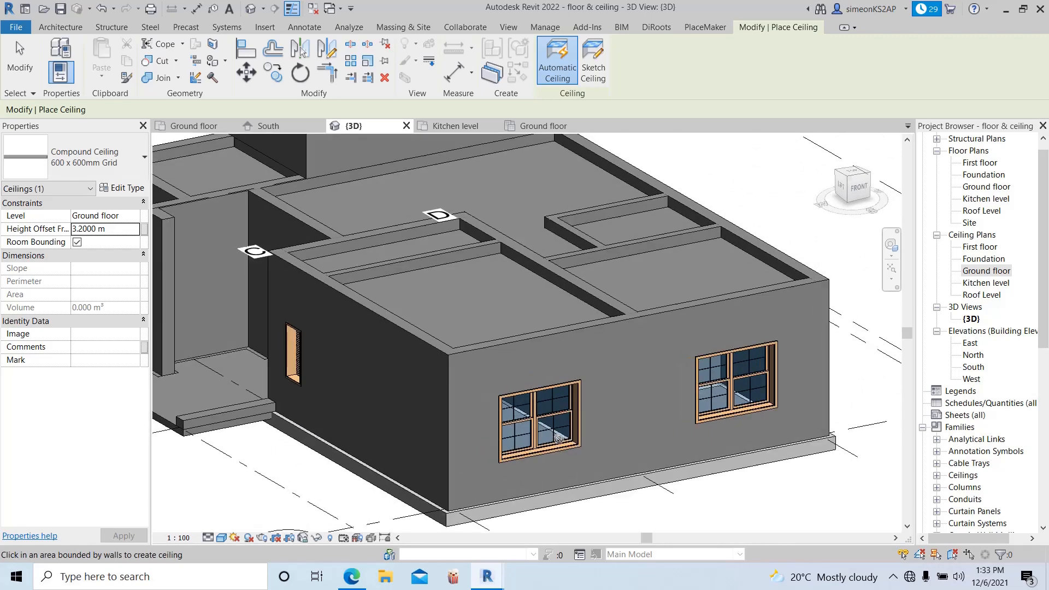
shift+middle_drag(526, 440, 558, 405)
click(194, 126)
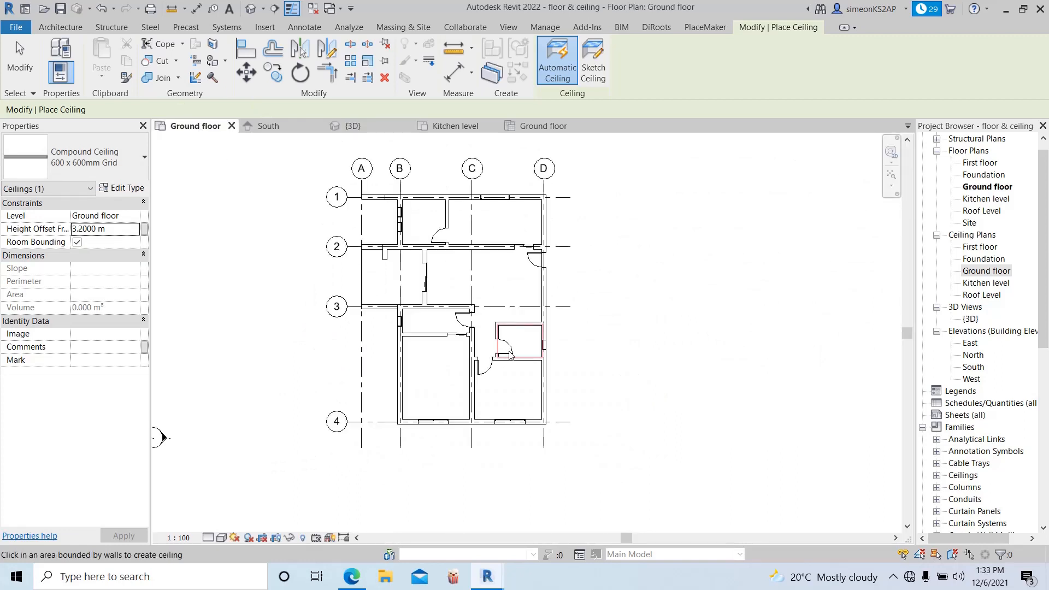
scroll(510, 353, down, 2)
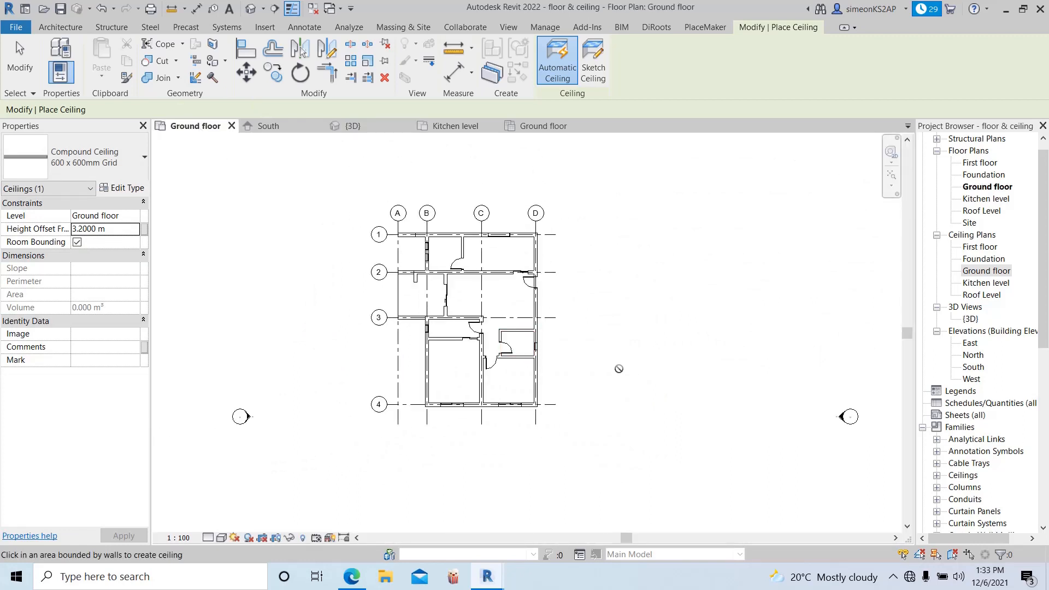